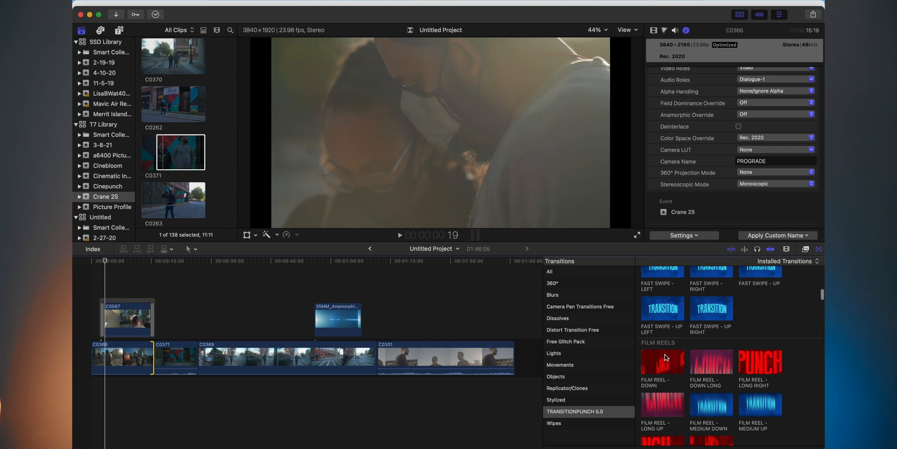
Browse the TRANSITIONPUNCH 5.0 collection to the GLITCH Transitions and preview the cut between clips C0366 and C0371.
scroll(667, 357, "down", 5)
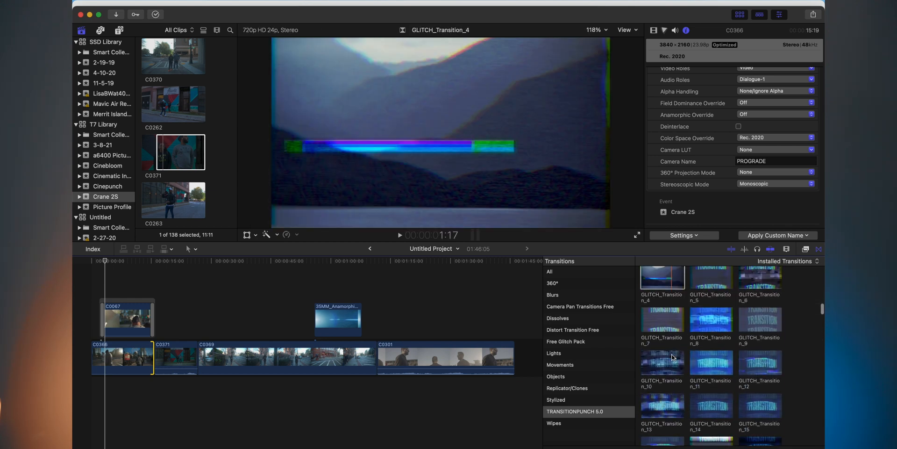
scroll(672, 357, "up", 3)
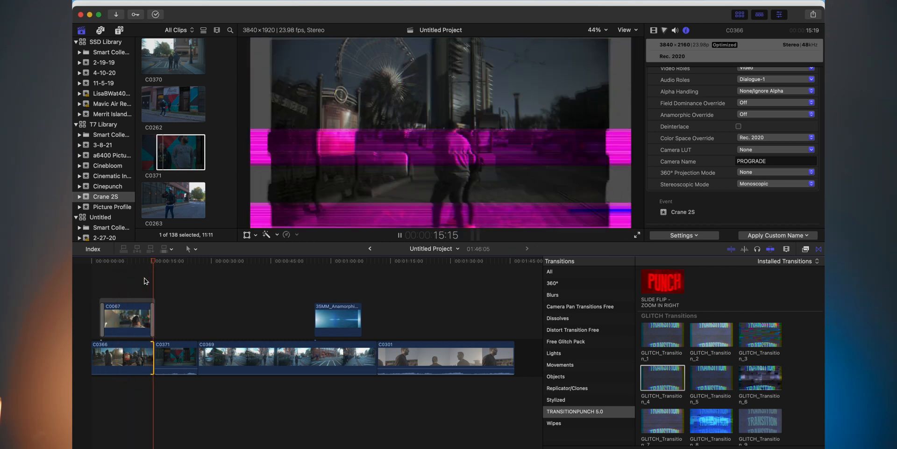
key("space")
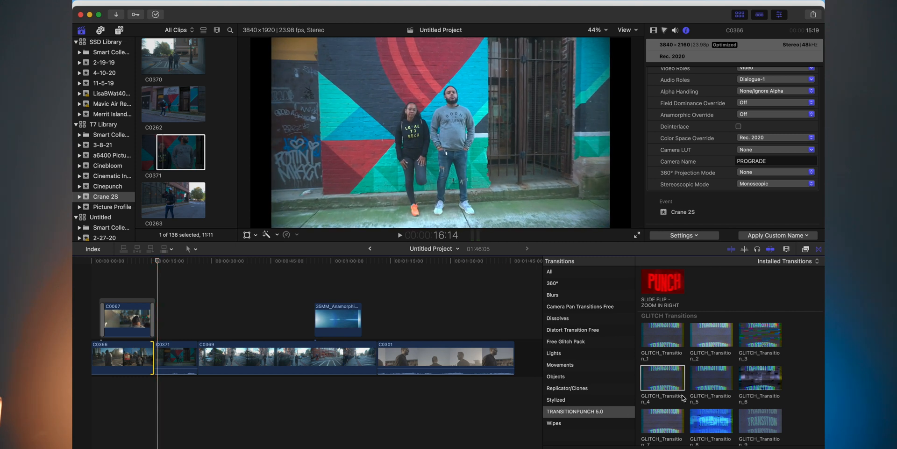
Apply the SLIDE - LEFT transition to the cut between clips C0371 and C0377 and play it back.
scroll(685, 396, "down", 6)
scroll(688, 393, "down", 8)
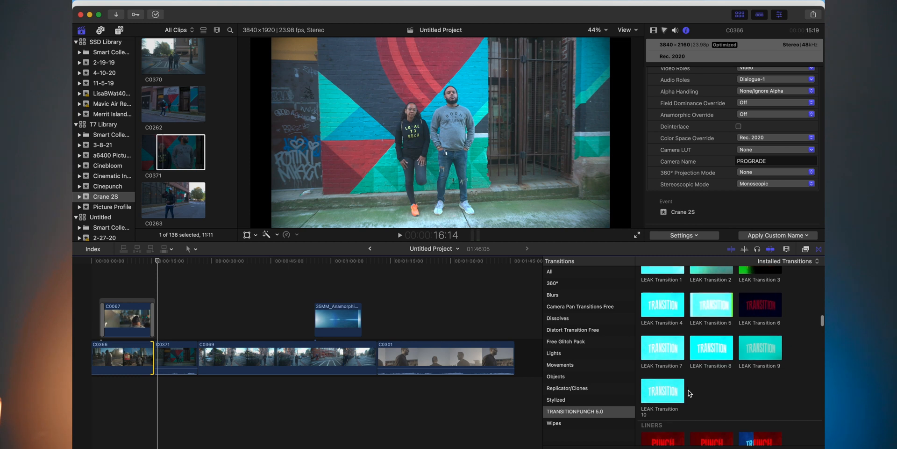
scroll(688, 392, "down", 10)
scroll(689, 393, "down", 5)
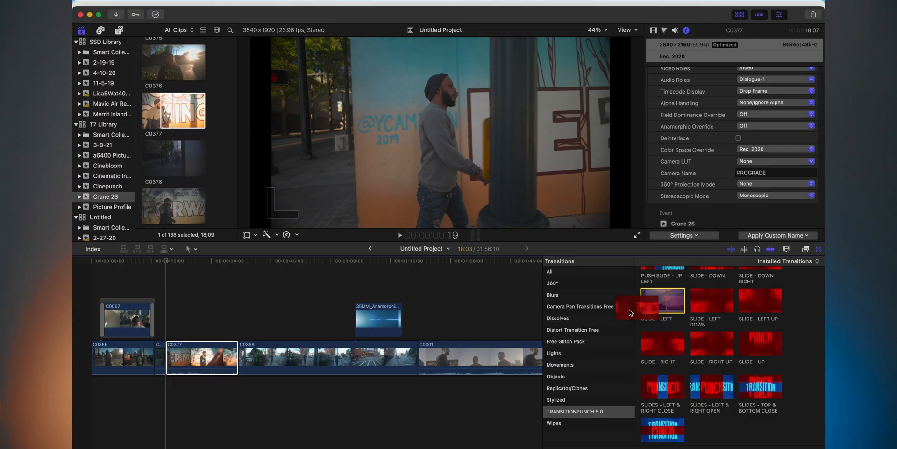
left_click_drag(627, 310, 168, 361)
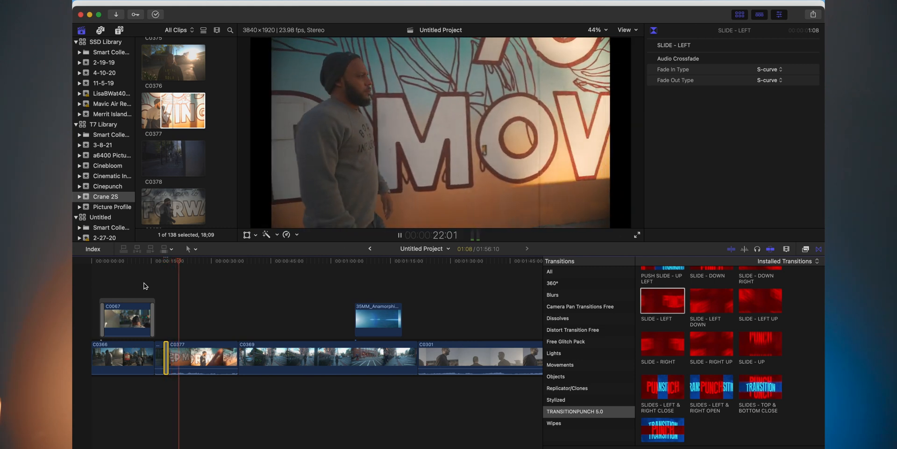
key("space")
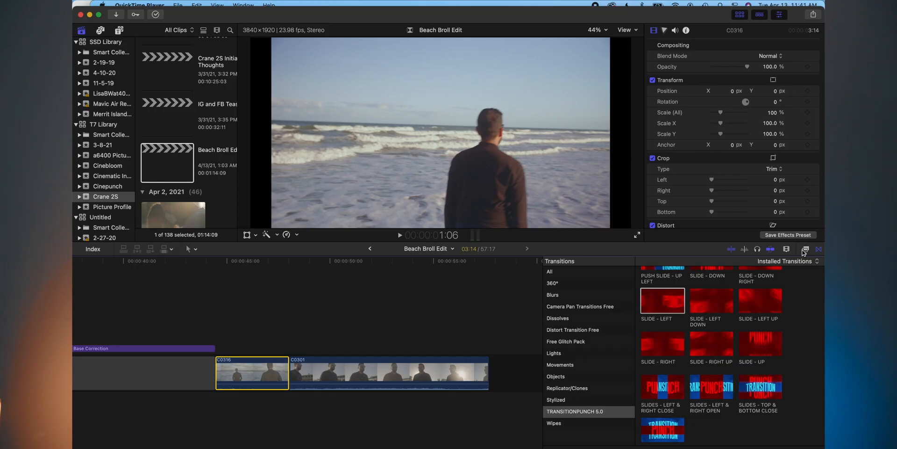
Apply the Custom LUT color effect to clip C0316 in Beach Broll Edit, then park the playhead on the clip and select it.
left_click(804, 249)
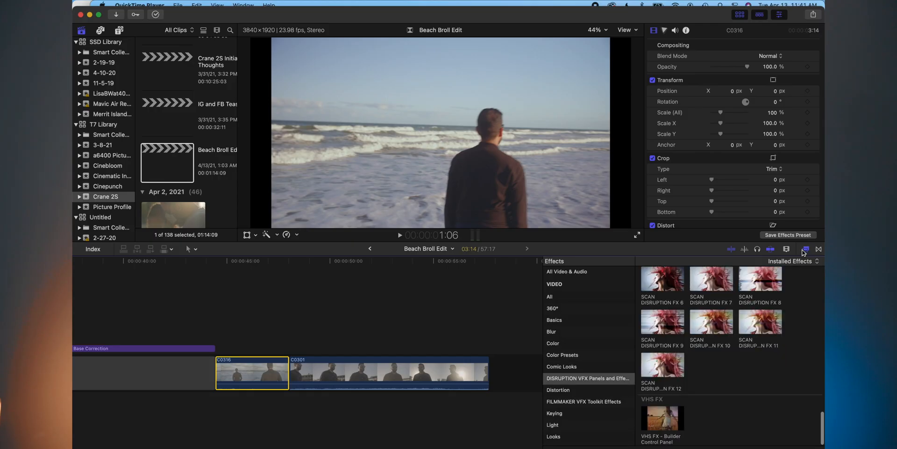
left_click(559, 345)
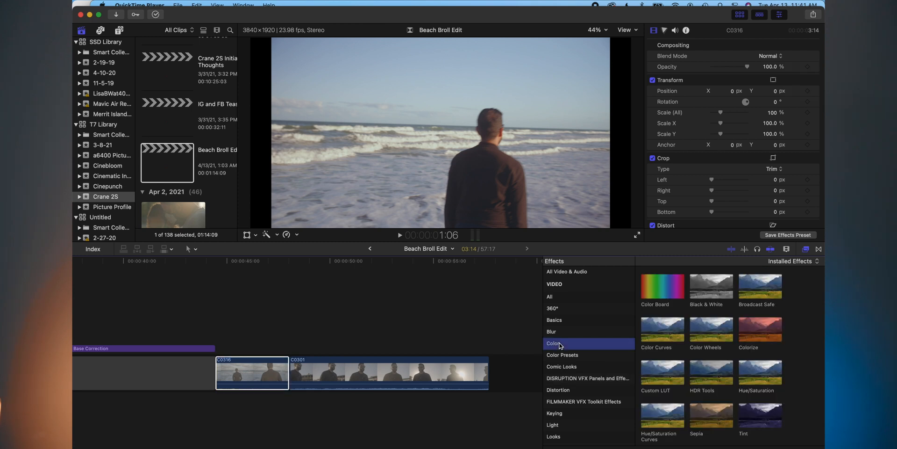
left_click_drag(656, 372, 253, 375)
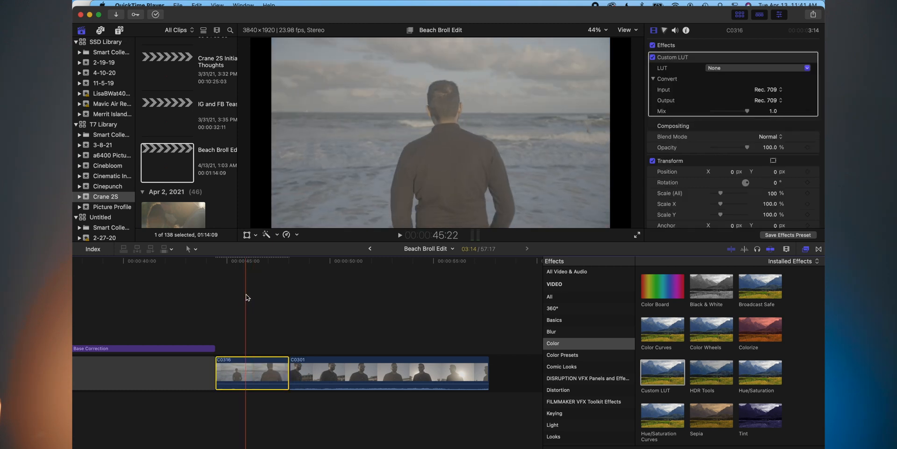
left_click(248, 297)
left_click(243, 364)
Examine the LUTMASTER packs and the camera brands listed under 11.CAMERA.PROFILES in the Custom LUT choices.
left_click(771, 70)
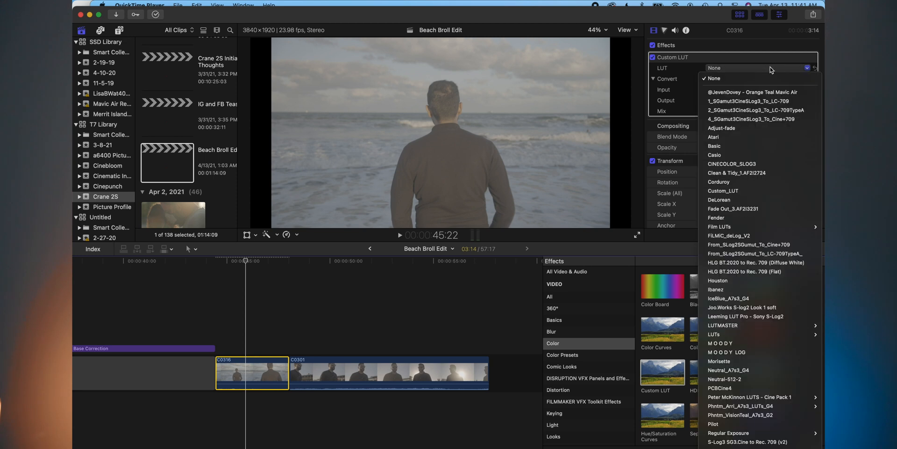
mouse_move(745, 328)
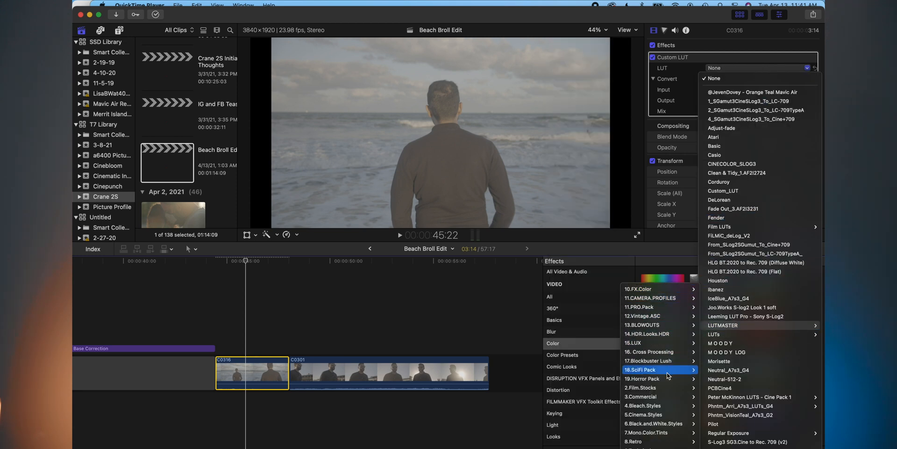
mouse_move(672, 294)
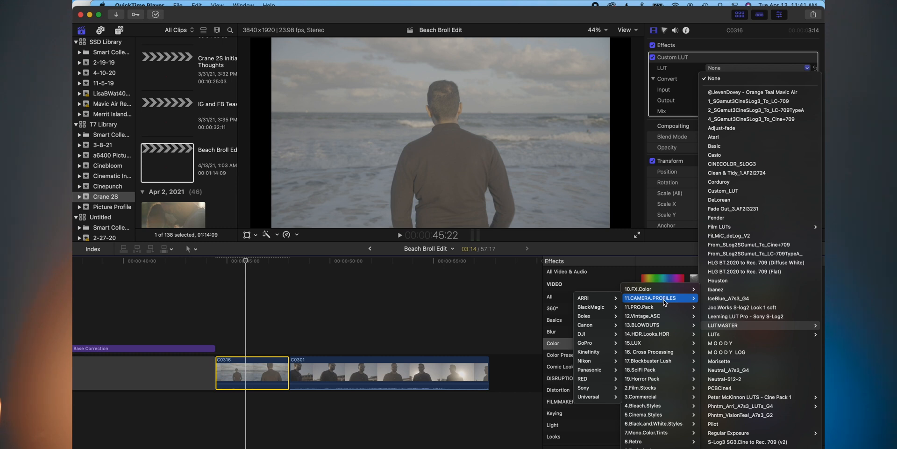
mouse_move(660, 307)
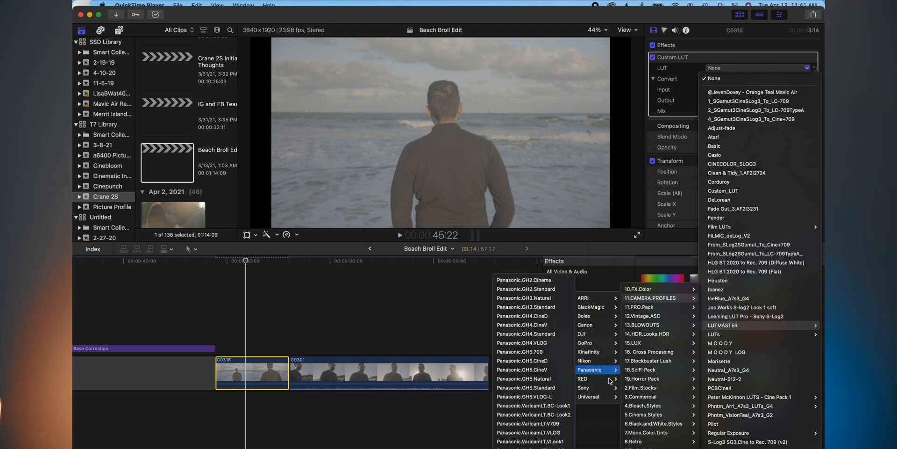
mouse_move(602, 388)
scroll(544, 443, "down", 3)
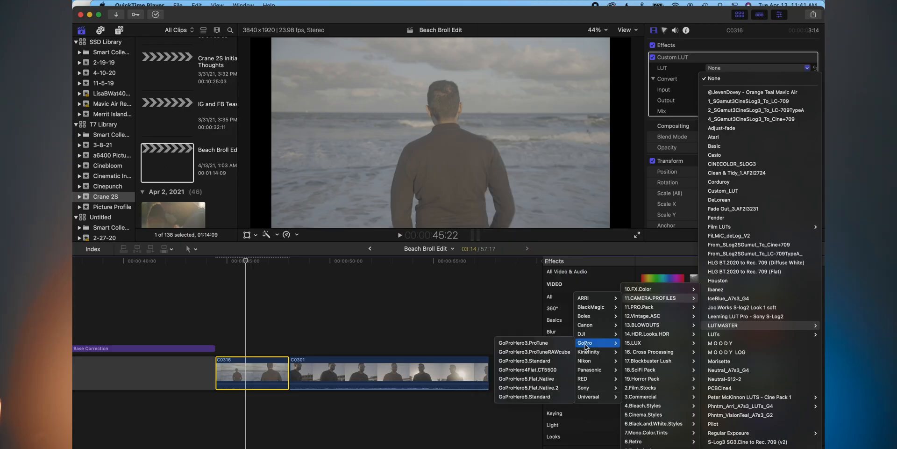
mouse_move(590, 328)
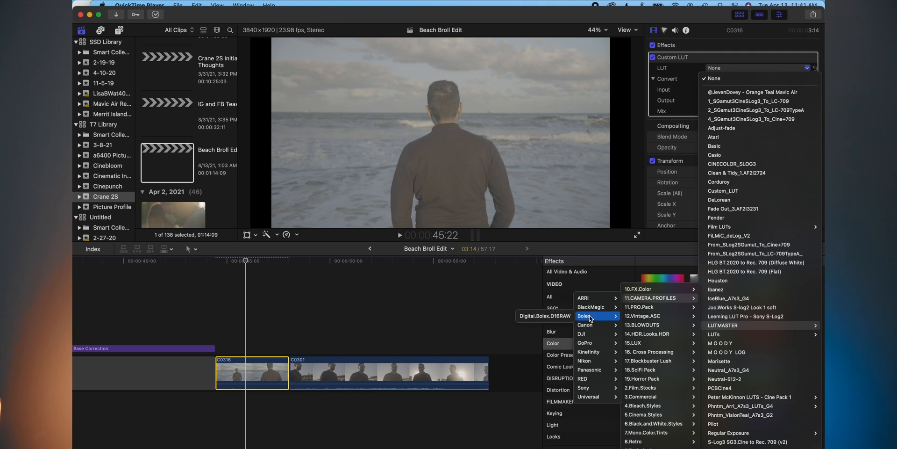
mouse_move(591, 312)
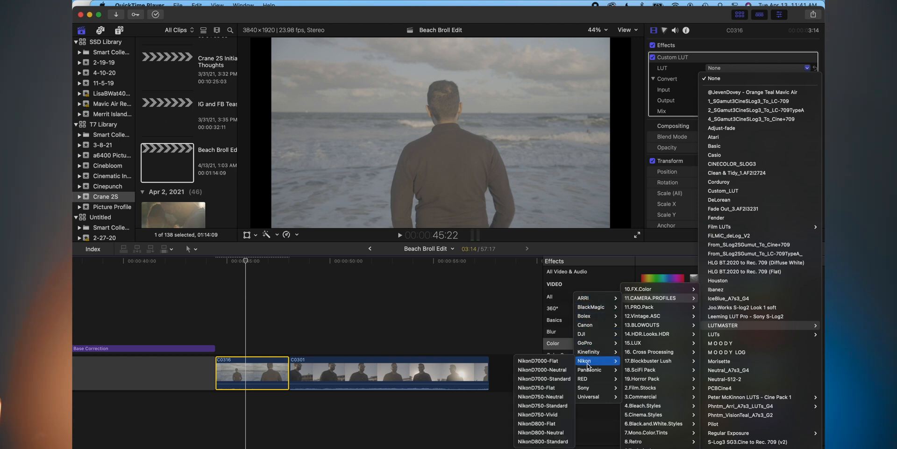
mouse_move(603, 371)
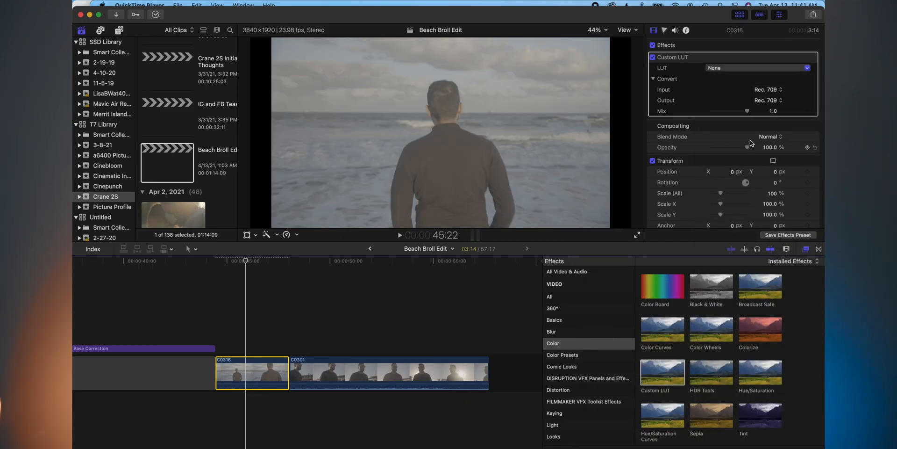
Set the clip's Custom LUT to 2_SGamut3CineSLog3_To_LC-709TypeA and add a second Custom LUT effect to C0316.
left_click(750, 73)
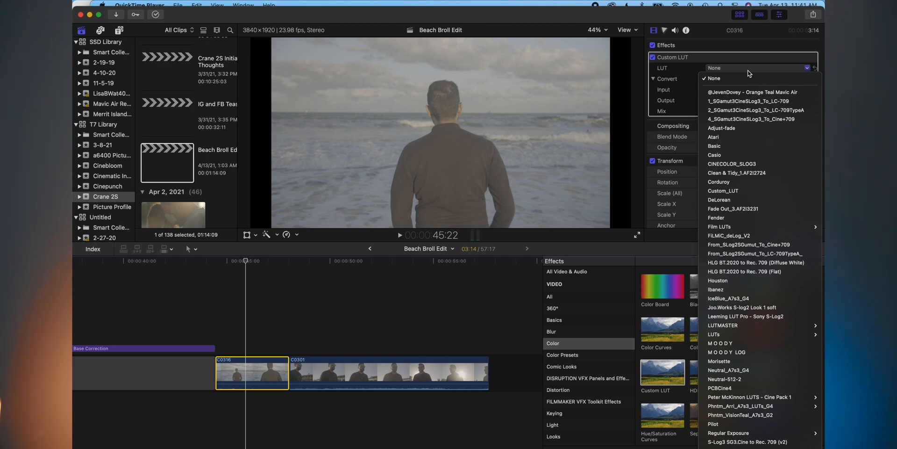
left_click(752, 114)
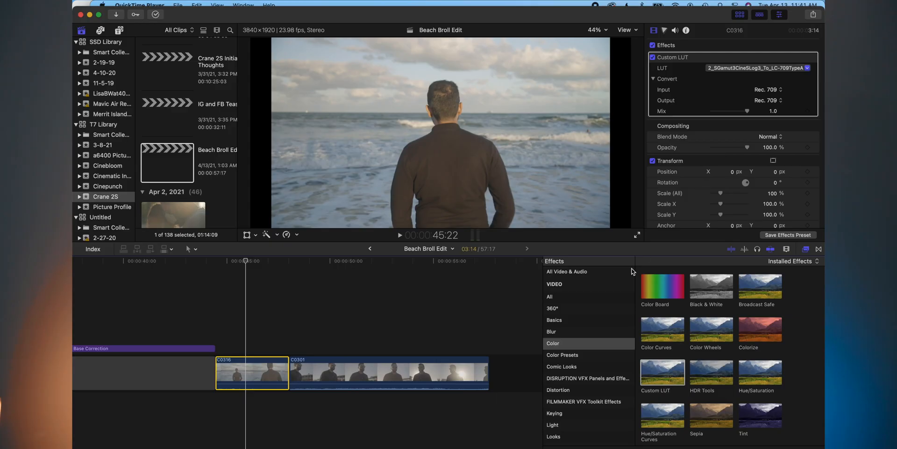
left_click_drag(654, 375, 256, 370)
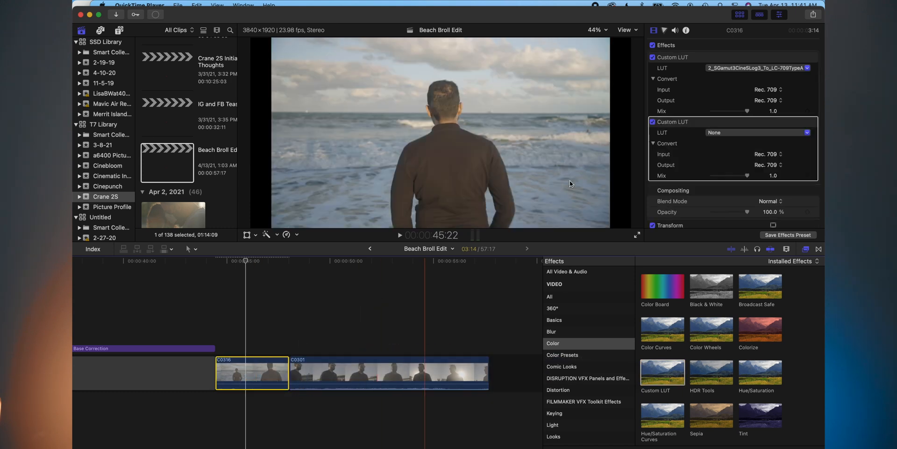
Set the second Custom LUT to FX.Memories from the LUTMASTER 10.FX.Color pack.
left_click(745, 134)
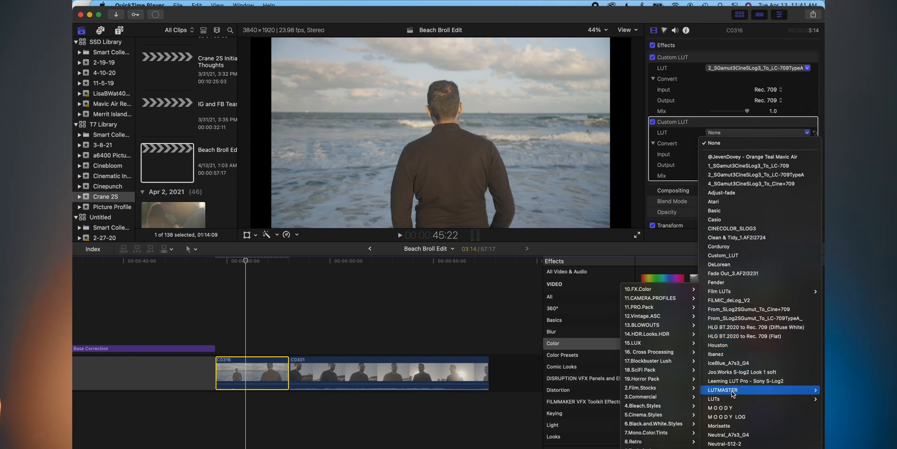
mouse_move(665, 383)
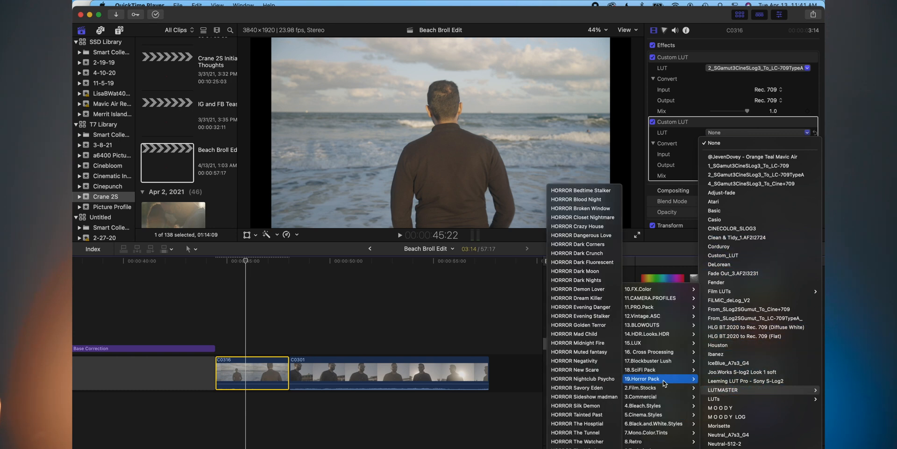
mouse_move(652, 293)
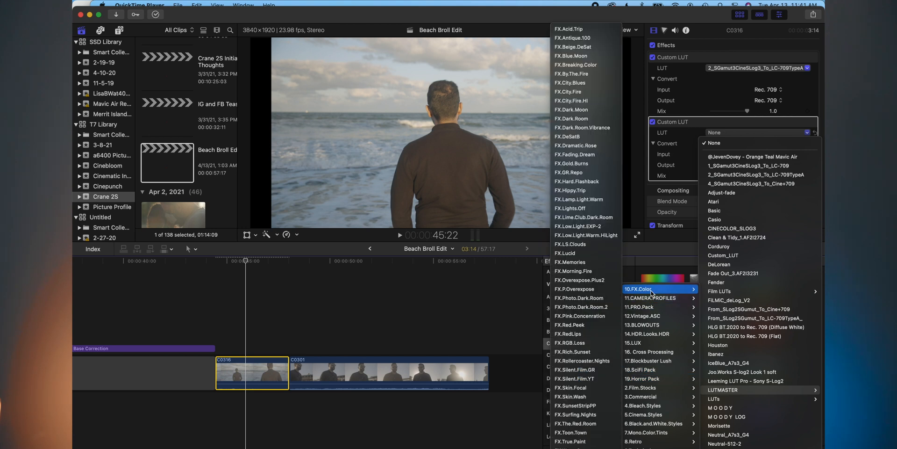
left_click(591, 265)
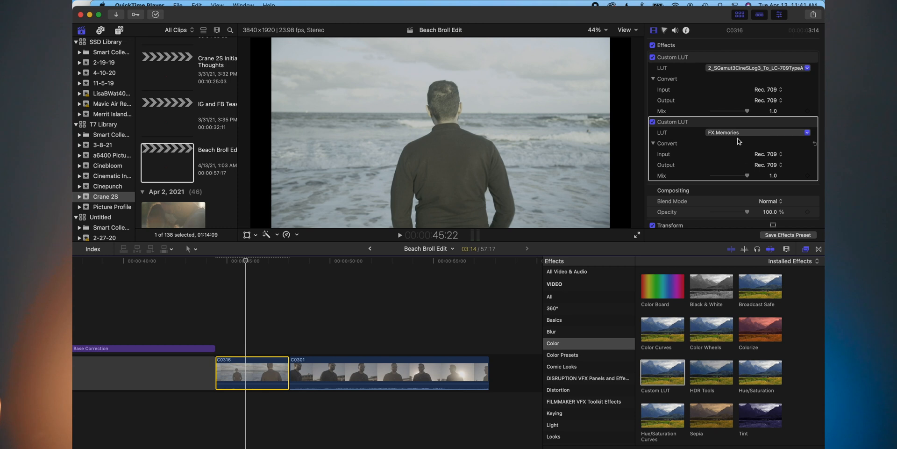
Switch the second Custom LUT to BBF.3 from LUTMASTER's 17.Blockbuster Lush pack, and toggle the effect off and on to compare.
left_click(738, 135)
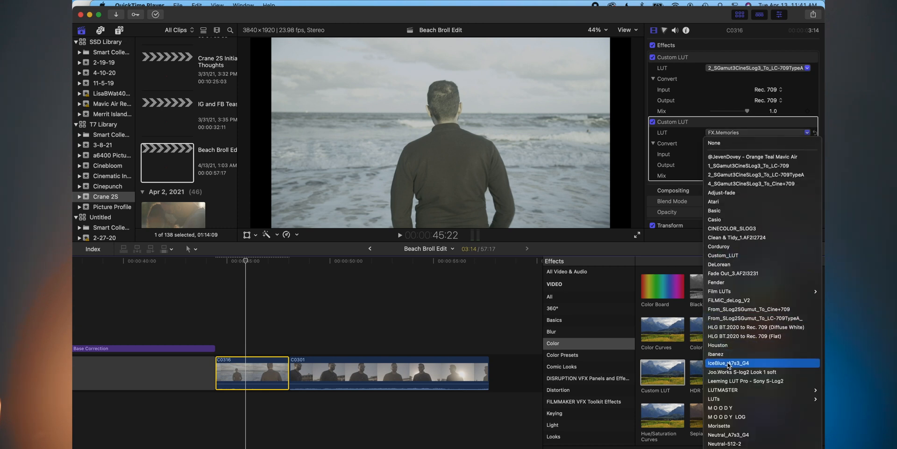
mouse_move(730, 390)
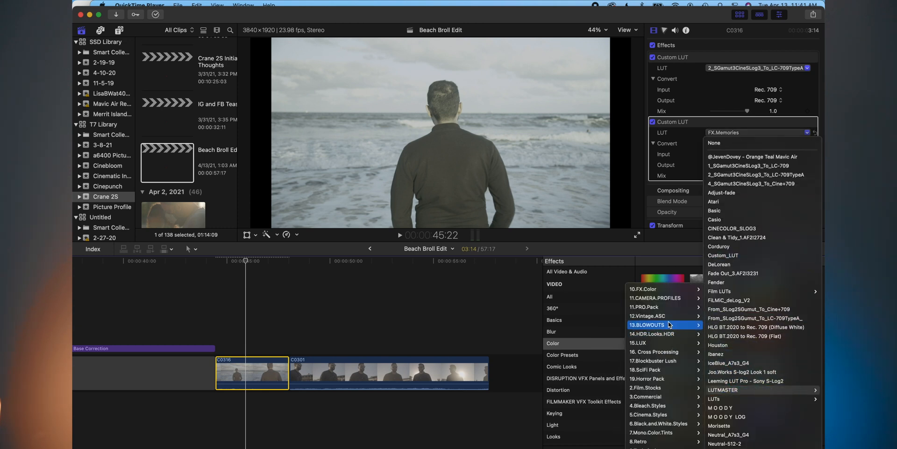
mouse_move(667, 317)
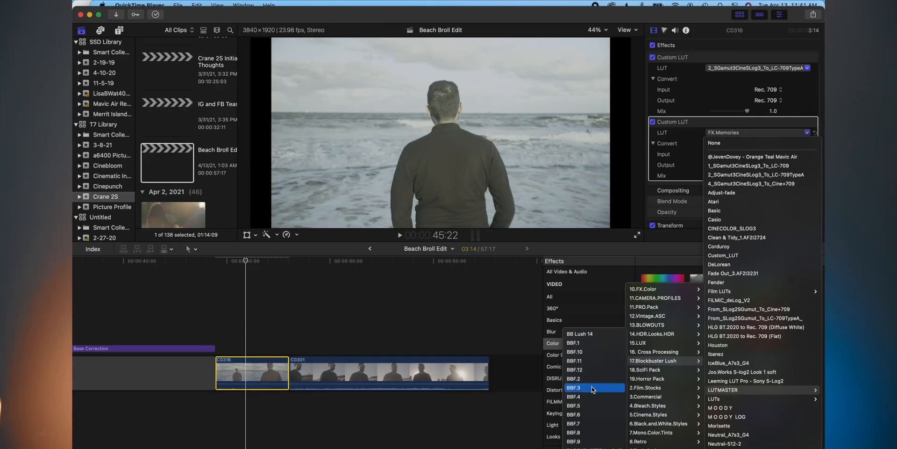
left_click(592, 389)
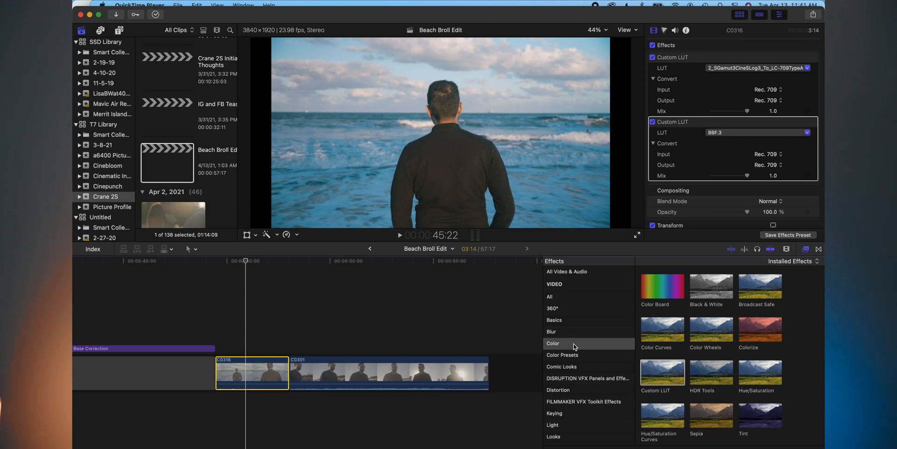
left_click(652, 122)
left_click(653, 122)
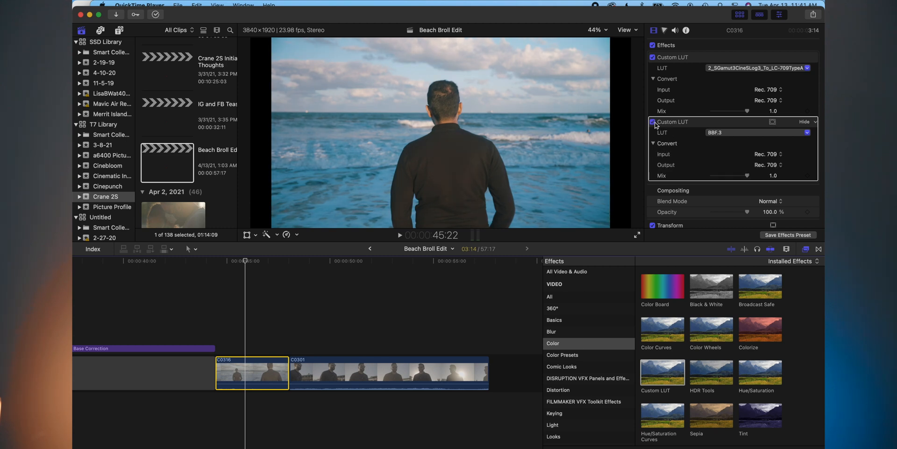
Set the second Custom LUT to Eastman Color Negative film 5252 50T HC from LUTMASTER's 2.Film.Stocks, and disable the effect to compare.
left_click(725, 136)
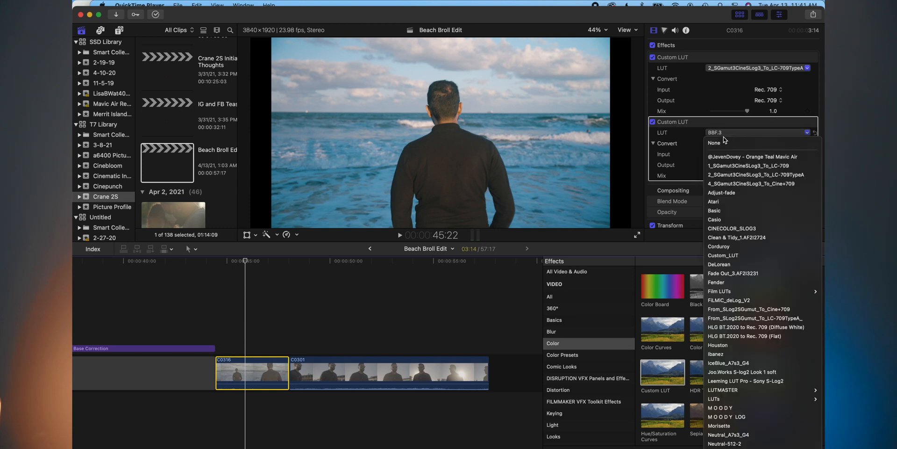
mouse_move(759, 390)
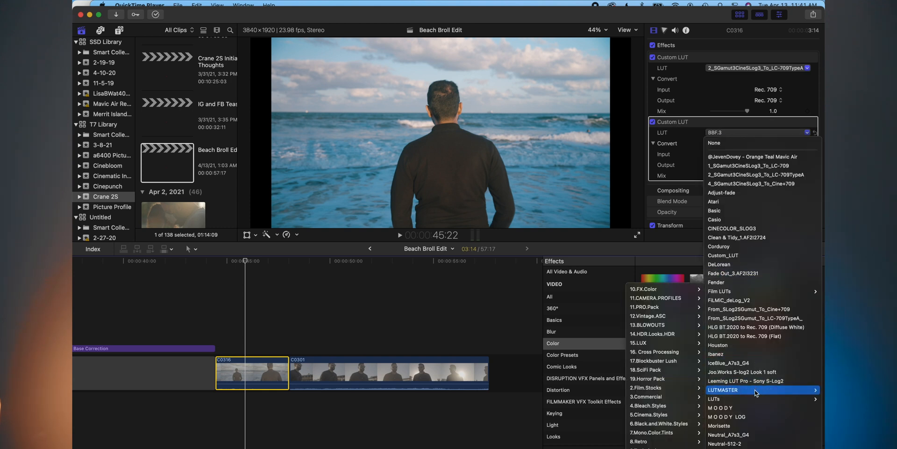
mouse_move(668, 389)
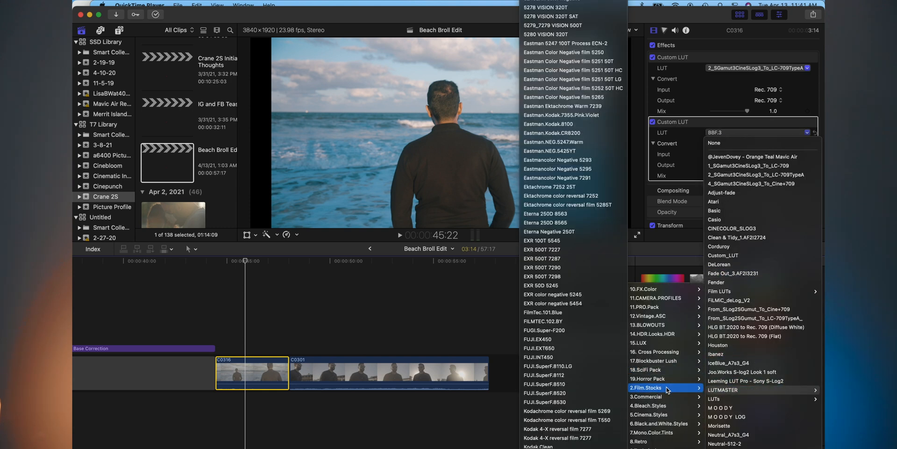
left_click(602, 92)
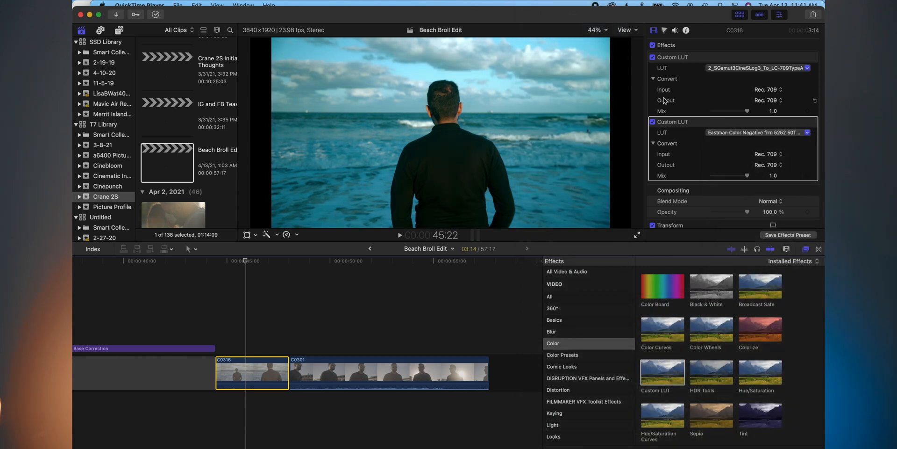
left_click(653, 122)
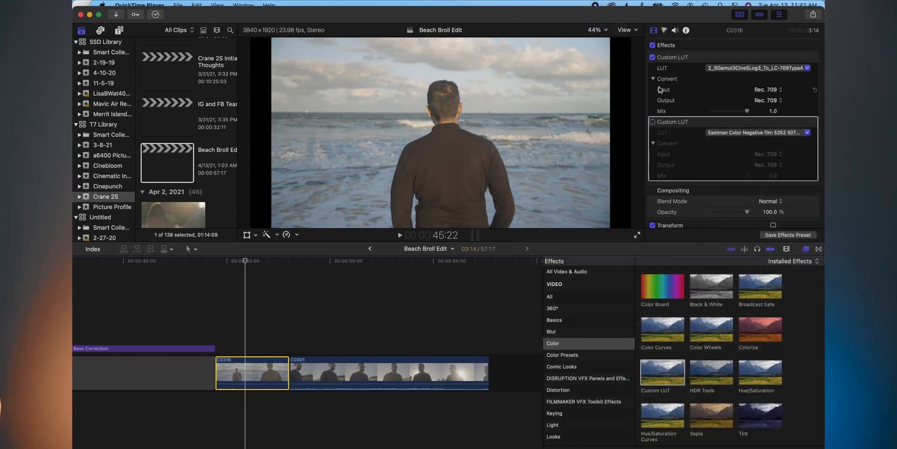
Compare clip C0316 with and without the log conversion LUT, and re-enable its Eastman Color Negative film LUT.
left_click(653, 57)
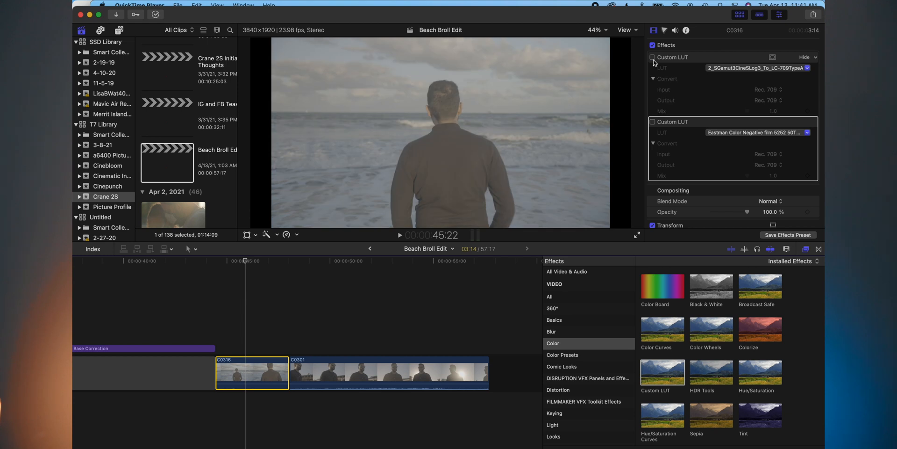
left_click(652, 57)
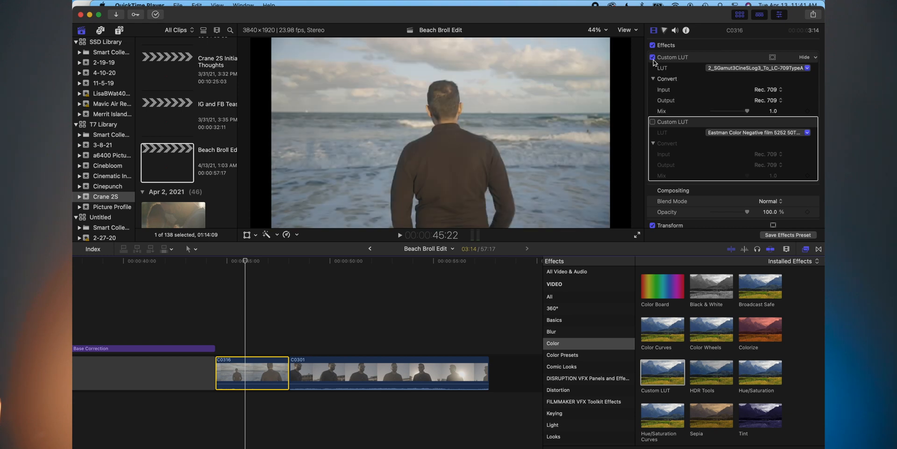
left_click(652, 121)
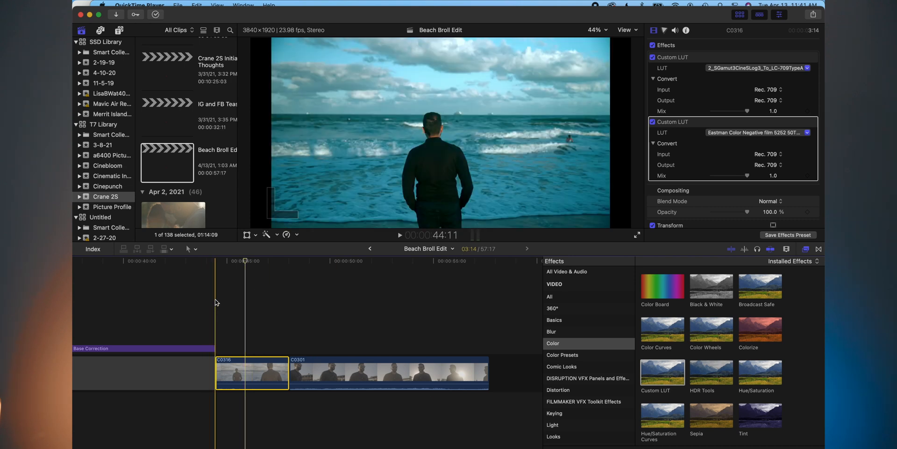
Play back the graded clip C0316 from its start into the beginning of C0301.
key("space")
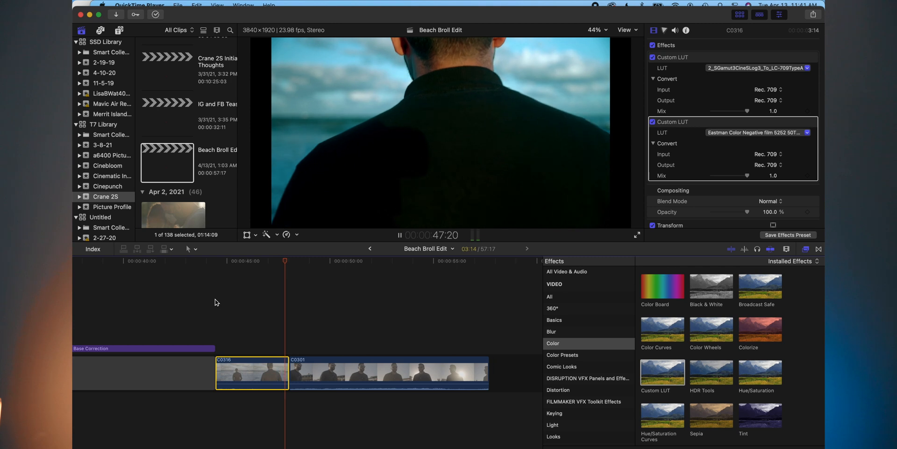
key("space")
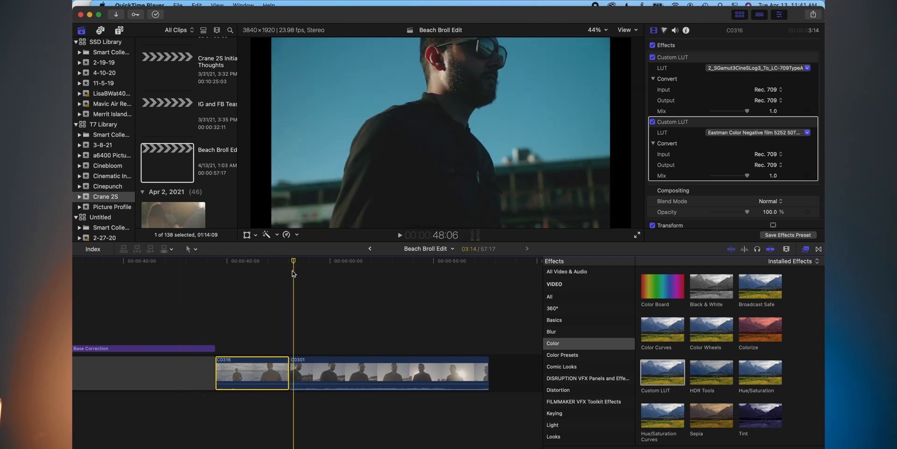
key("space")
key("space")
Select clip C0301 and toggle its Eastman Color Negative film LUT off and on to compare the looks.
left_click(331, 373)
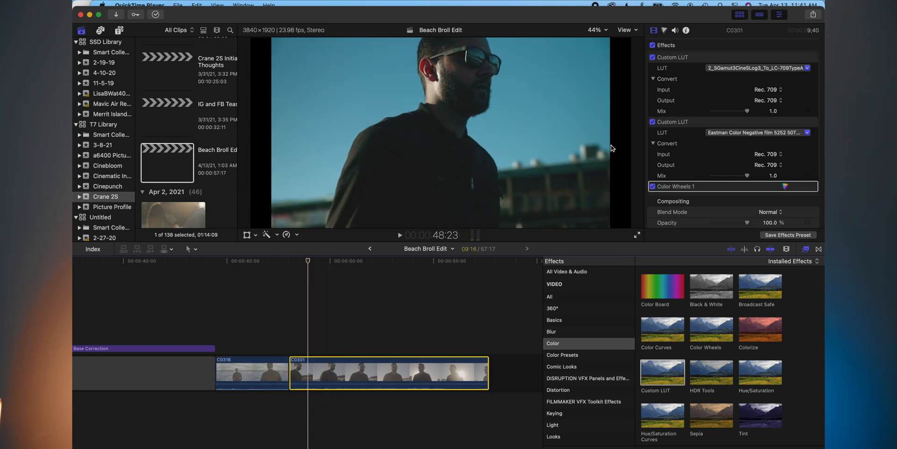
left_click(653, 122)
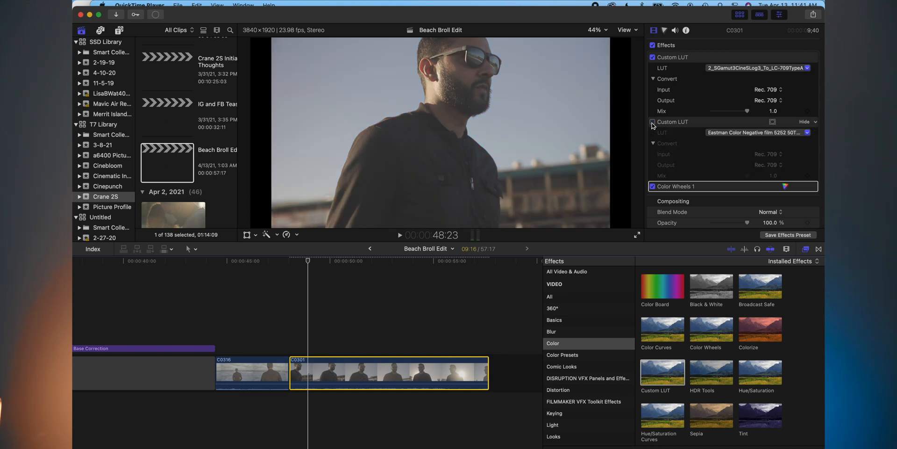
left_click(652, 122)
left_click(652, 122)
left_click(653, 122)
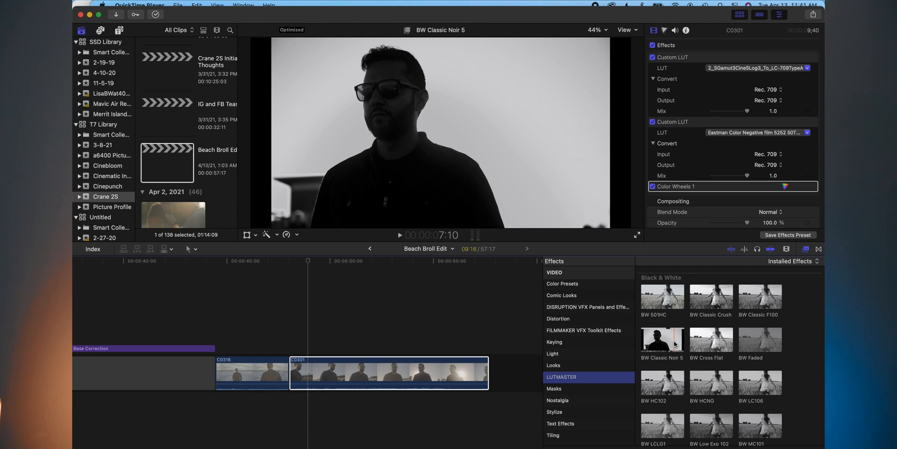
Browse the LUTMASTER effects on C0301, from the Black & White presets through BlockBuster to Blowouts.
scroll(674, 344, "down", 10)
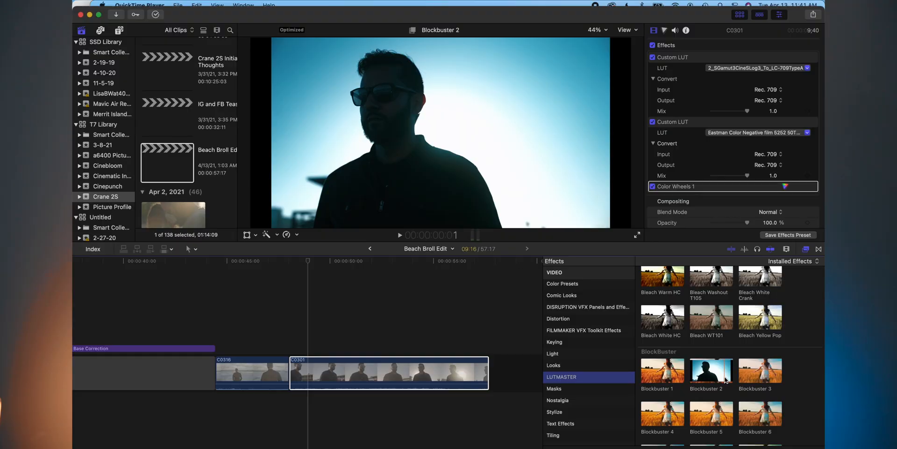
scroll(714, 381, "down", 6)
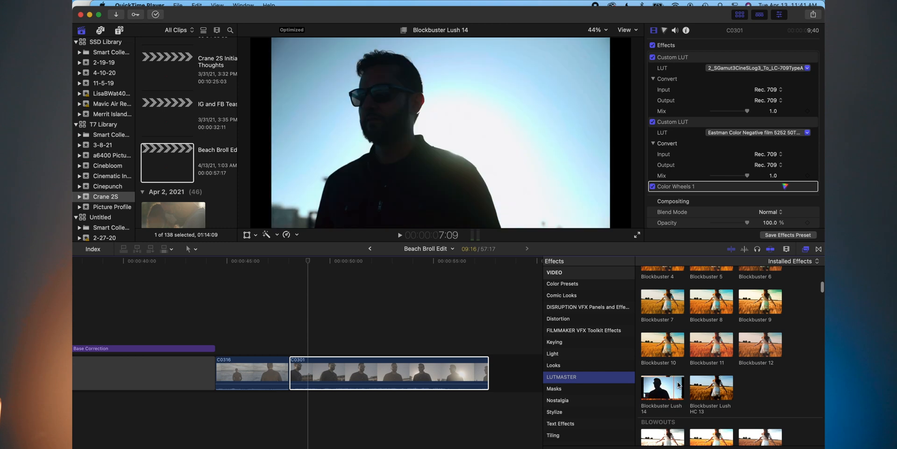
scroll(660, 374, "down", 3)
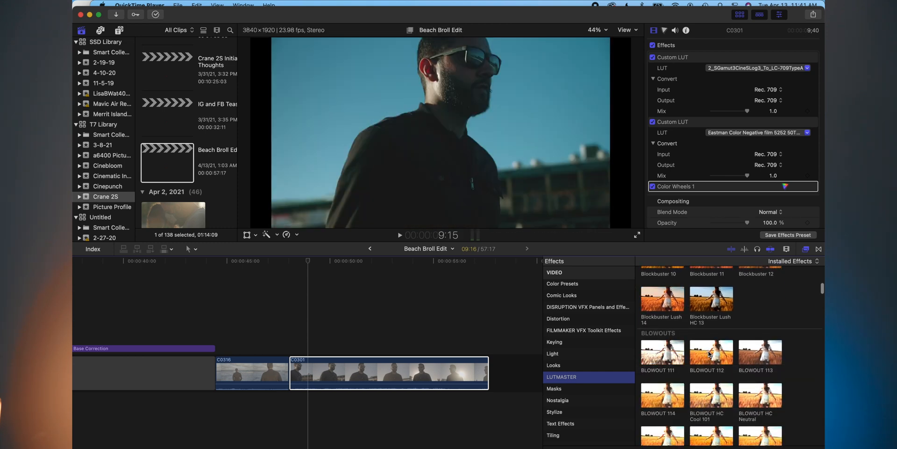
scroll(735, 349, "down", 1)
scroll(734, 350, "down", 8)
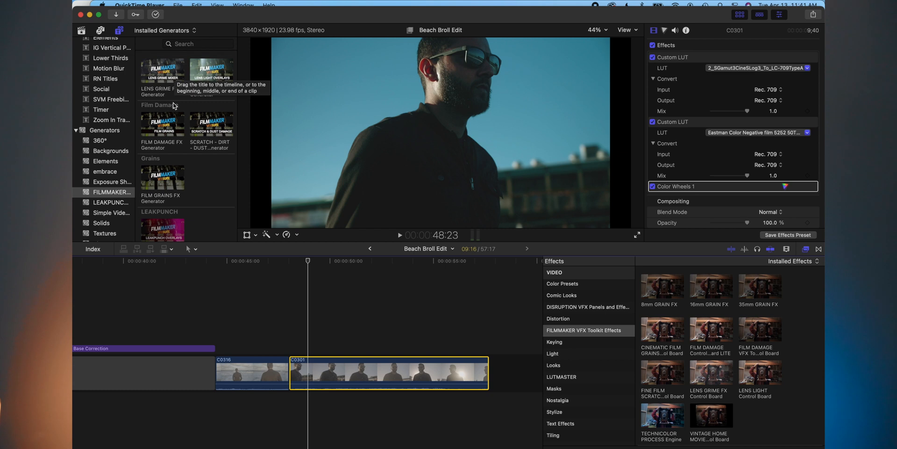
Preview the LENS GRIME and LENS LIGHT generators, and place the LEAKPUNCH FX Generator above the later part of C0301.
left_click(158, 81)
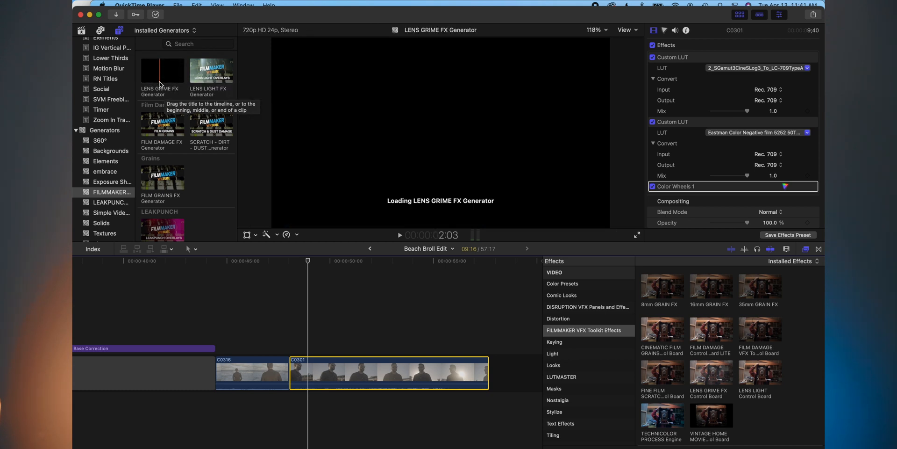
left_click(195, 78)
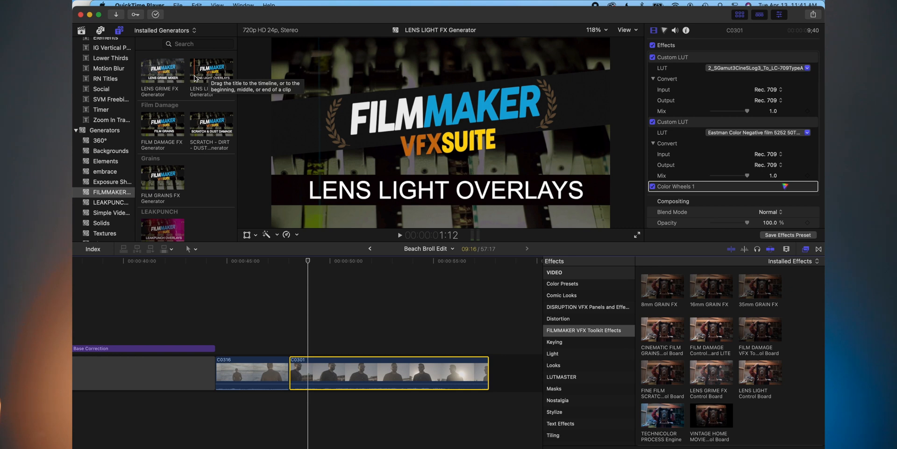
left_click_drag(162, 229, 395, 328)
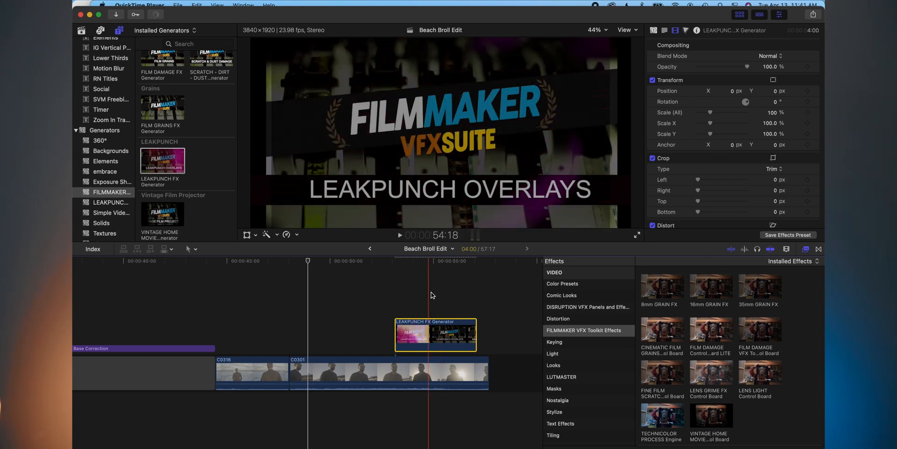
Turn the LEAKPUNCH generator's logo off, set LEAK 1 - Opacity to 28.39%, and play the light leak.
left_click(654, 30)
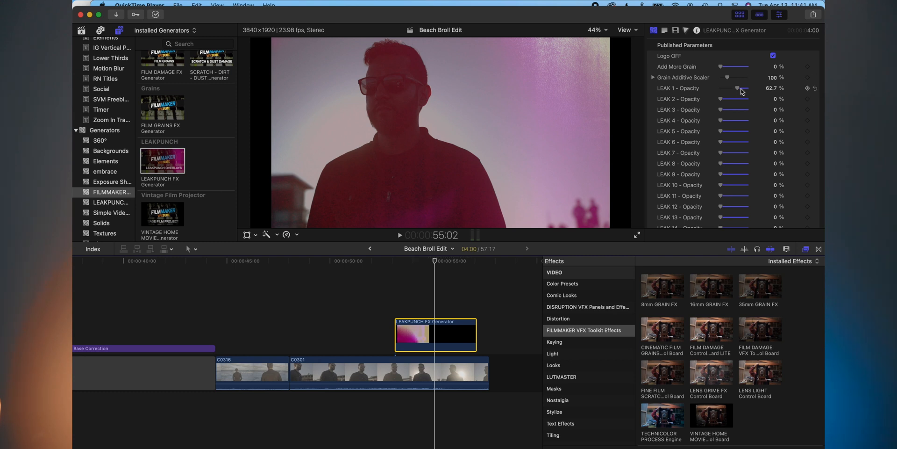
left_click_drag(739, 91, 730, 93)
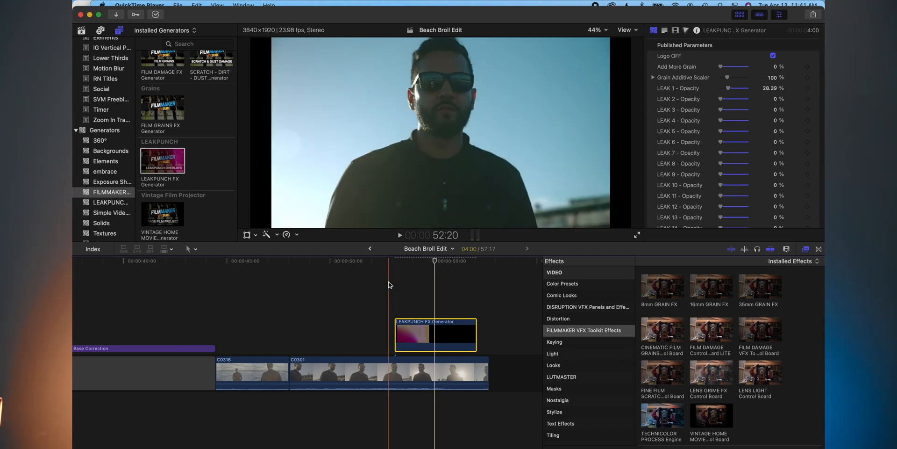
key("space")
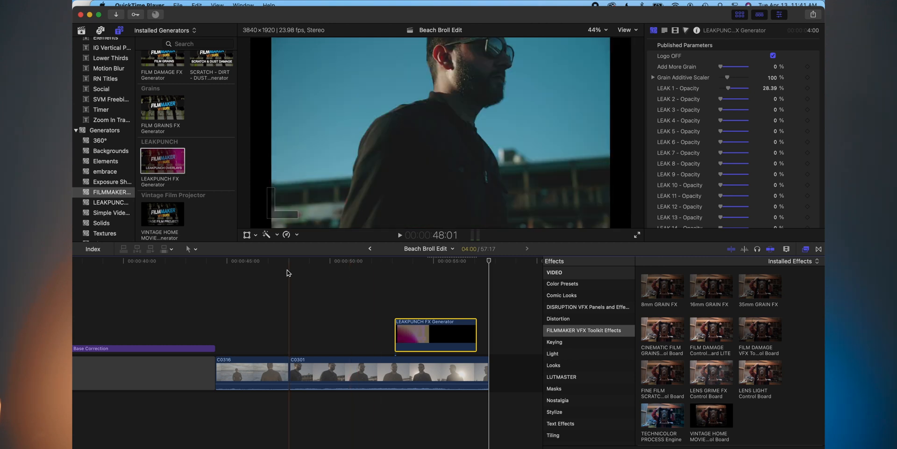
Add the FILM GRAINS FX Generator above C0301 and the LEAKPUNCH generator, and turn its logo off.
left_click(163, 120)
left_click_drag(164, 120, 312, 299)
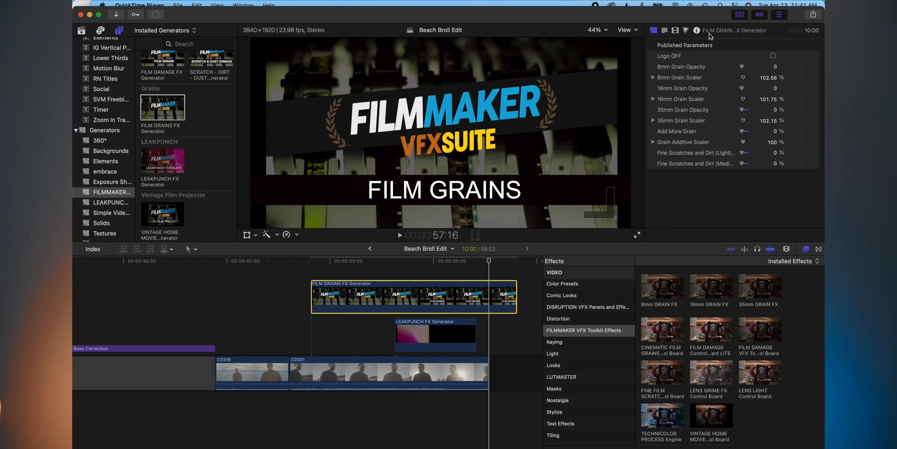
left_click(772, 56)
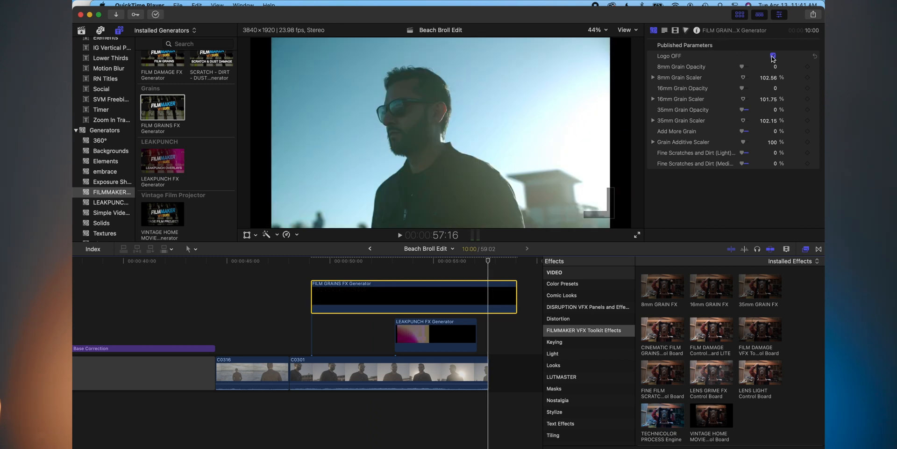
Set the film grain generator's 8mm Grain Opacity to 5.77 and 8mm Grain Scaler to 109%.
left_click(370, 265)
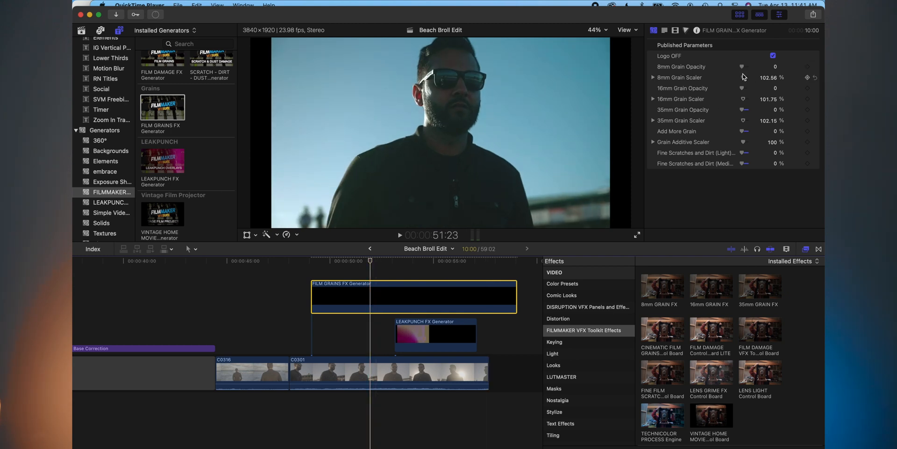
left_click_drag(742, 68, 743, 68)
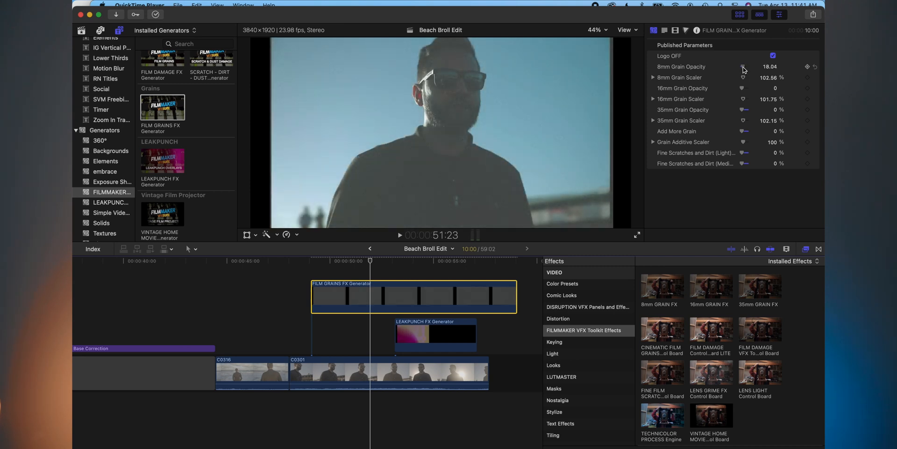
mouse_move(742, 70)
left_mouse_down()
mouse_move(735, 84)
mouse_move(744, 81)
left_mouse_up()
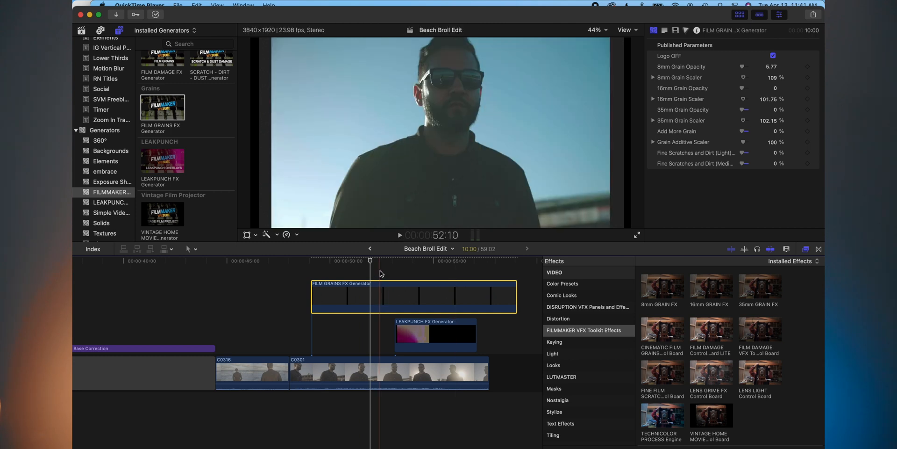
Disable and re-enable the film grain generator to compare, and play back the result.
key("v")
key("v")
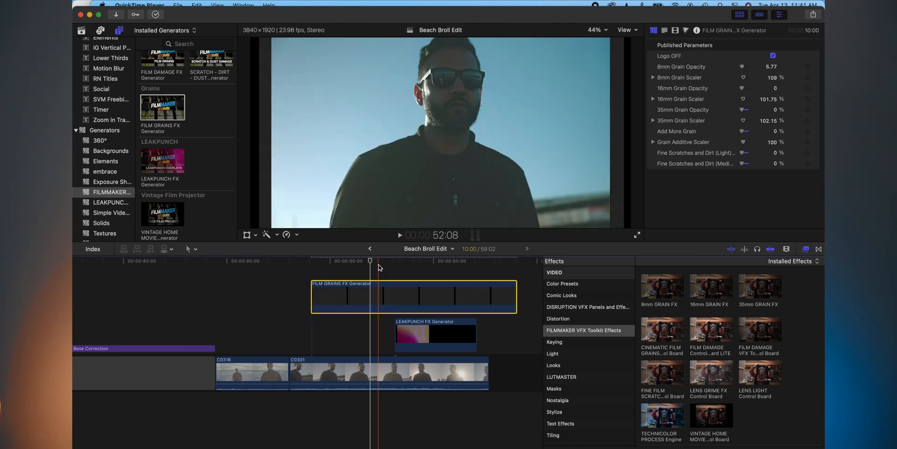
key("space")
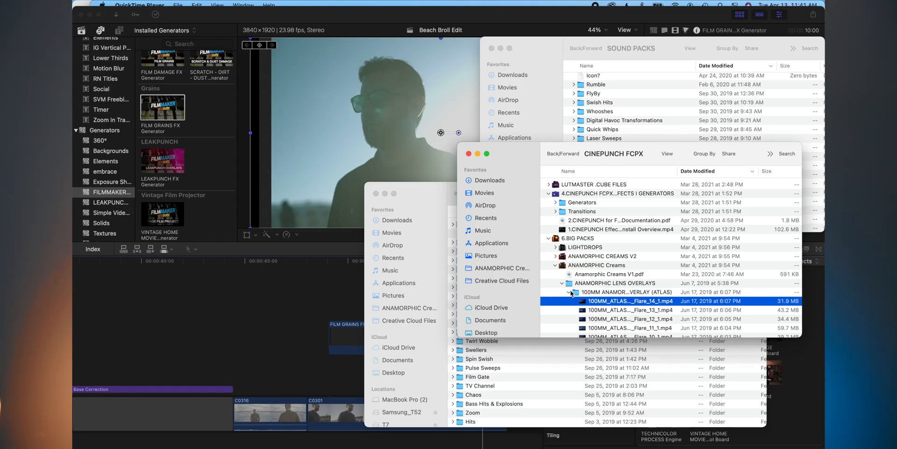
In Finder, look through the ANAMORPHIC Creams overlay folders and the other packs in the CINEPUNCH FCPX folder.
left_click(569, 292)
scroll(578, 307, "down", 3)
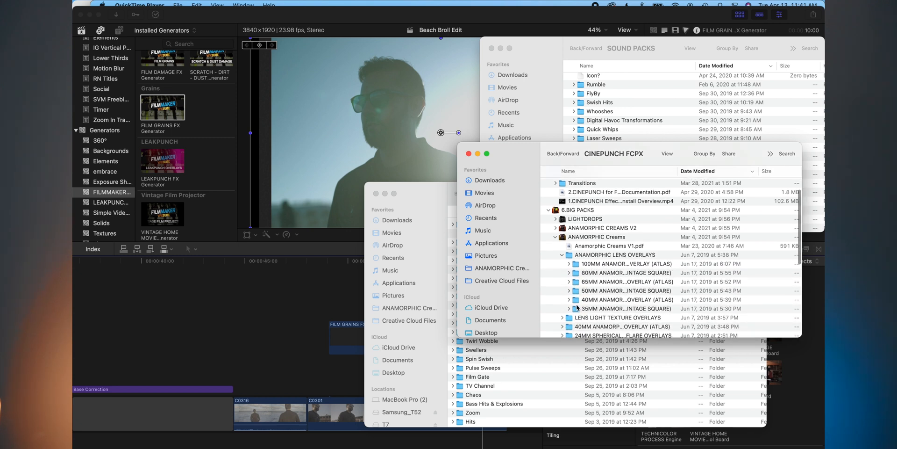
scroll(578, 307, "down", 3)
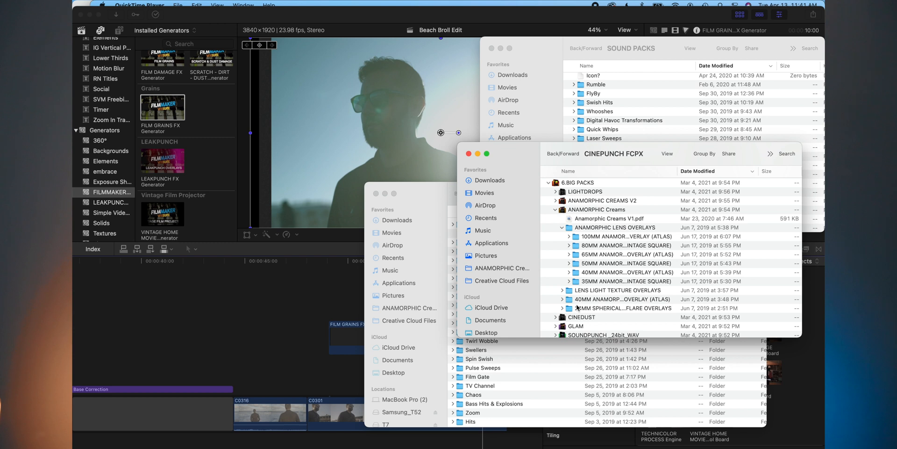
scroll(578, 307, "down", 3)
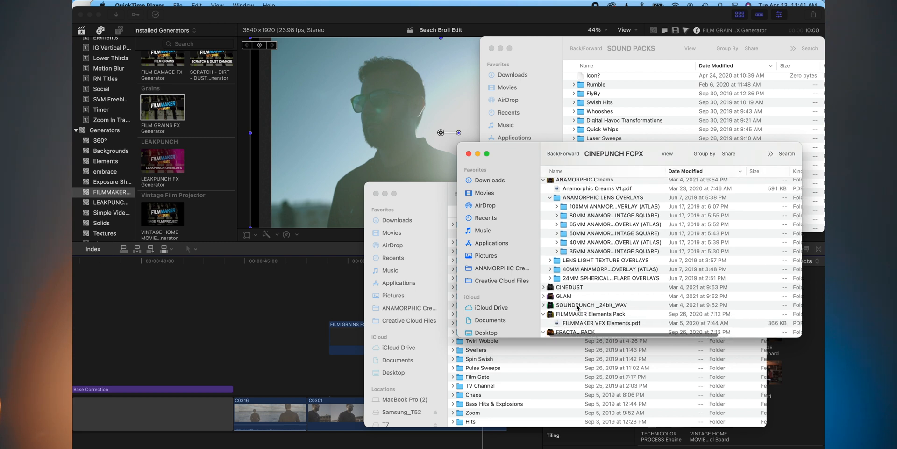
Locate Bokeh_Winds_Lite_7.mp4 in CINEDUST's CINEDUST 4K H264 > Bokeh Winds Lite folder and preview it.
left_click(554, 288)
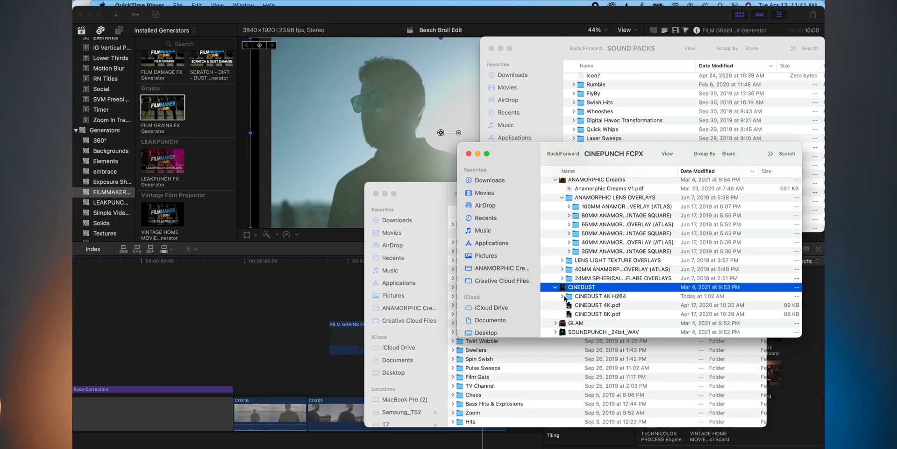
left_click(562, 295)
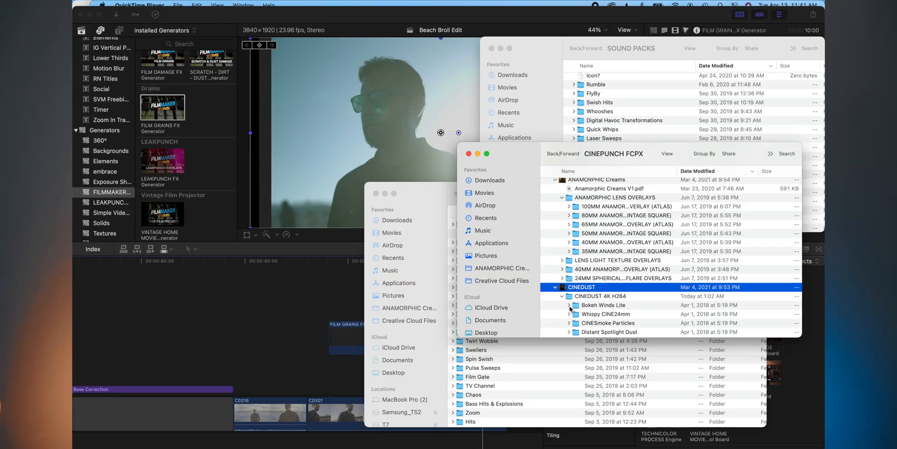
left_click(569, 306)
left_click(582, 323)
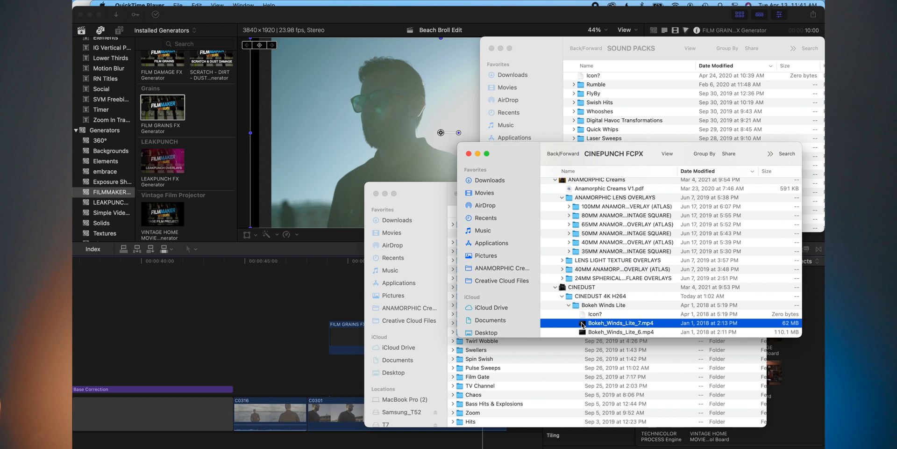
key("space")
key("space")
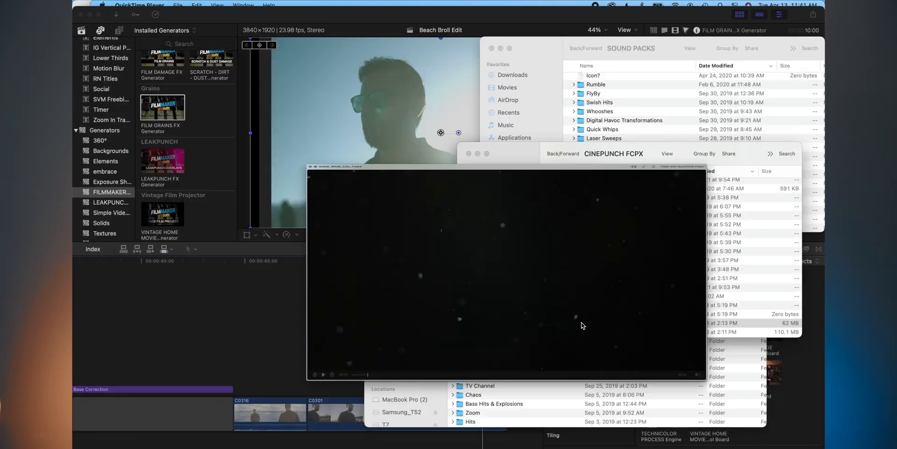
Place Bokeh_Winds_Lite_7.mp4 on the timeline above the film grain generator and scale it to 107%.
left_click_drag(588, 324, 334, 298)
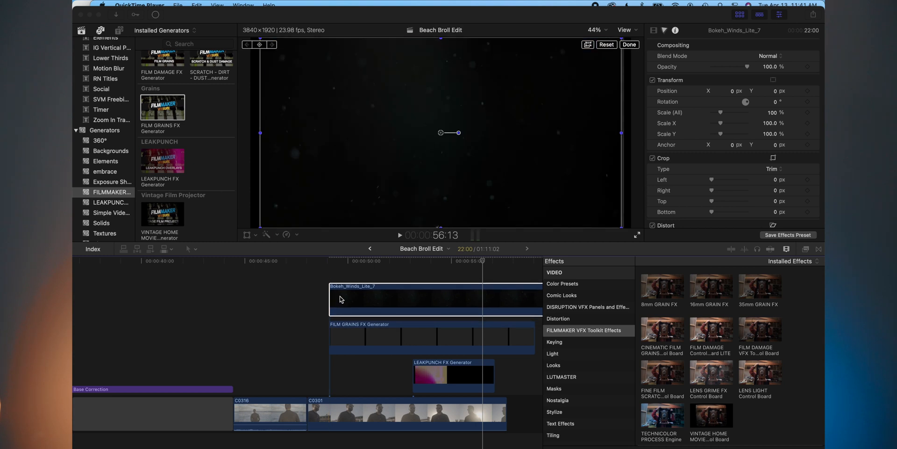
left_click(347, 301)
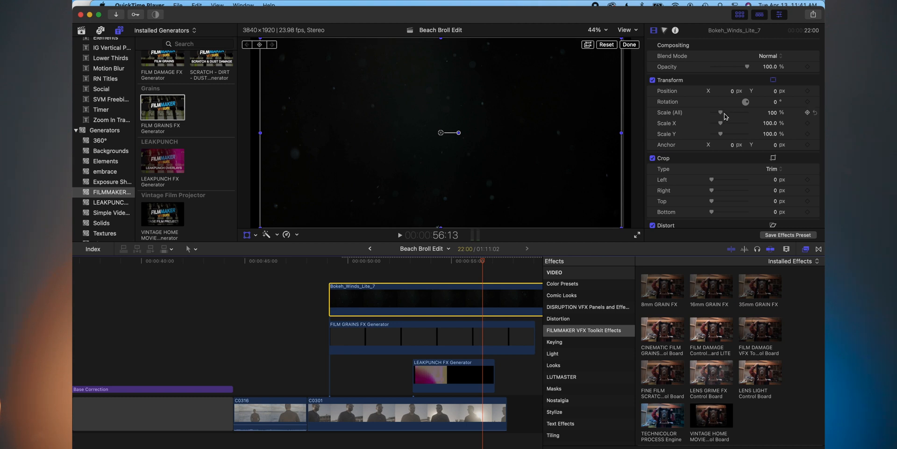
left_click_drag(721, 112, 722, 113)
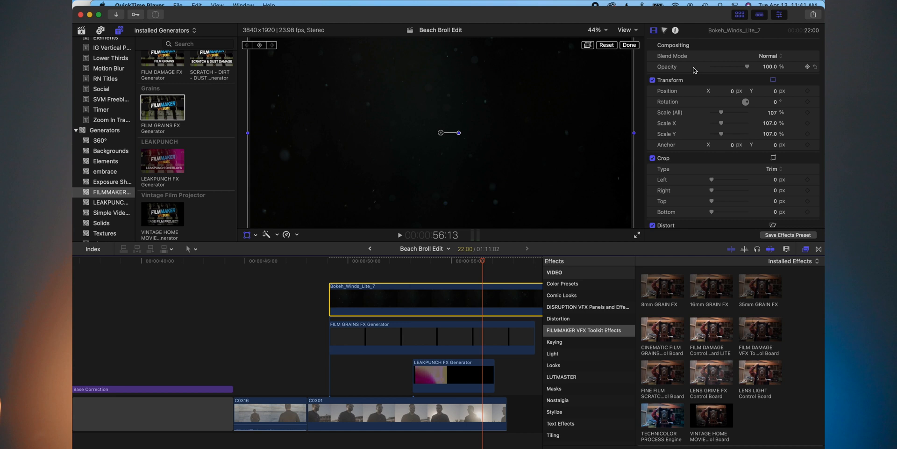
Set the Bokeh_Winds_Lite_7 clip's blend mode to Add and play back the sequence from the start of clip C0301.
left_click(768, 56)
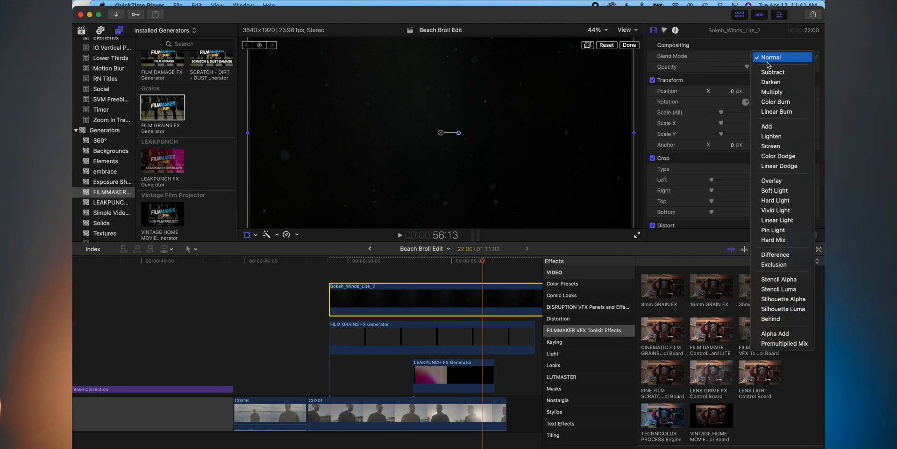
left_click(780, 127)
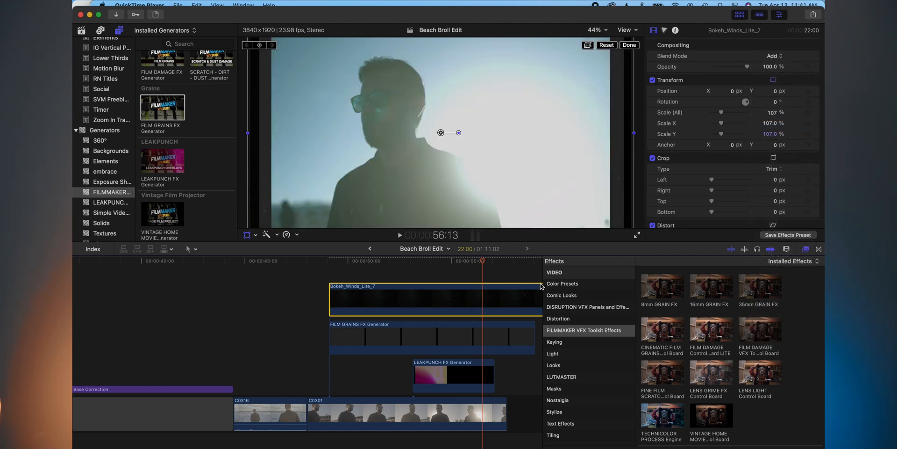
left_click(313, 271)
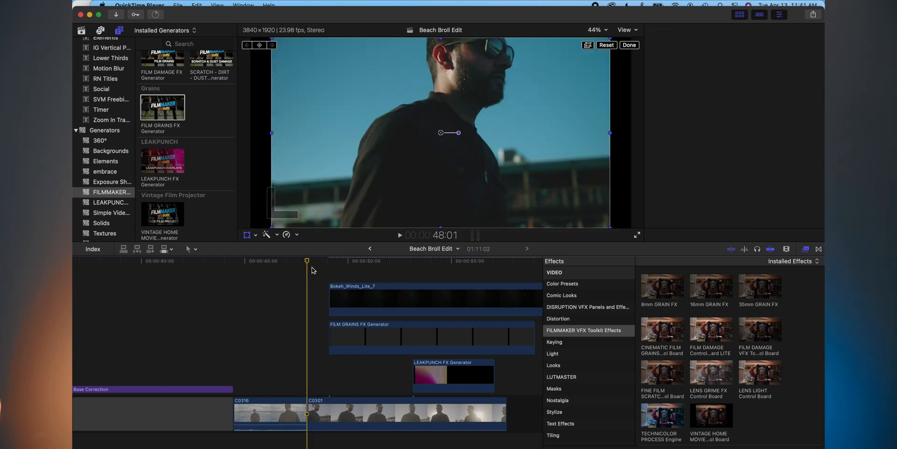
key("space")
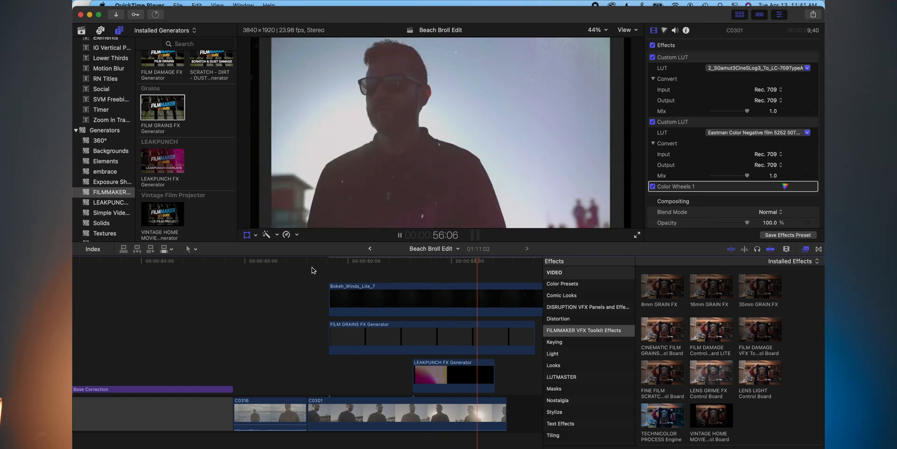
key("space")
Disable the LEAKPUNCH FX generator and place the 80MM_Anamorphic_Lens_Flare_Vintage_Square_12_1 overlay from Finder on the timeline above the bokeh clip.
left_click(436, 364)
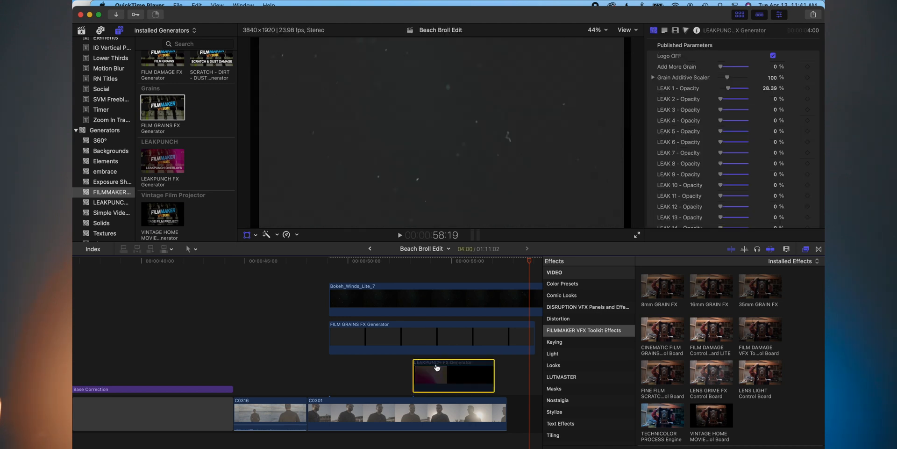
key("super+Tab")
left_click_drag(628, 224, 335, 270)
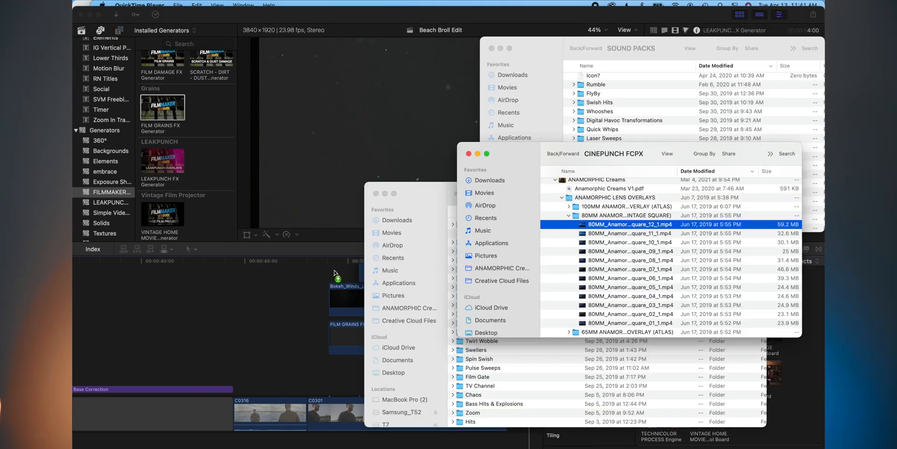
scroll(335, 270, "up", 3)
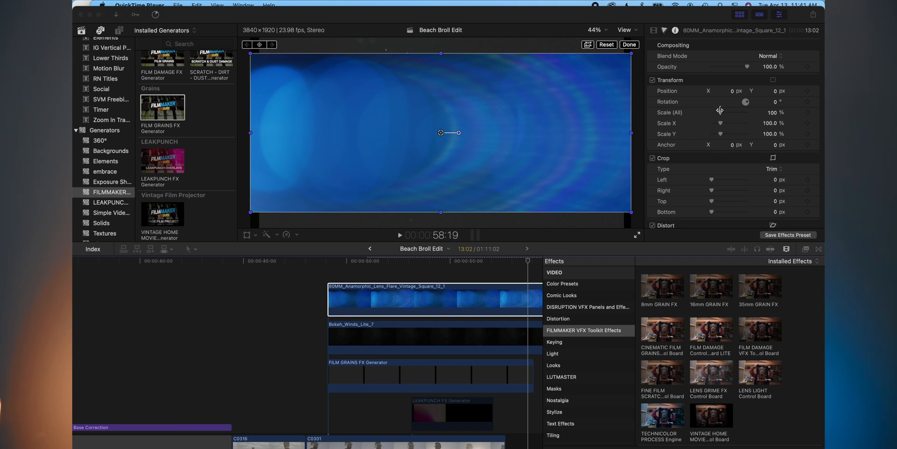
Scale the 80MM anamorphic lens flare overlay to 122% and set its blend mode to Add.
left_click_drag(720, 113, 723, 113)
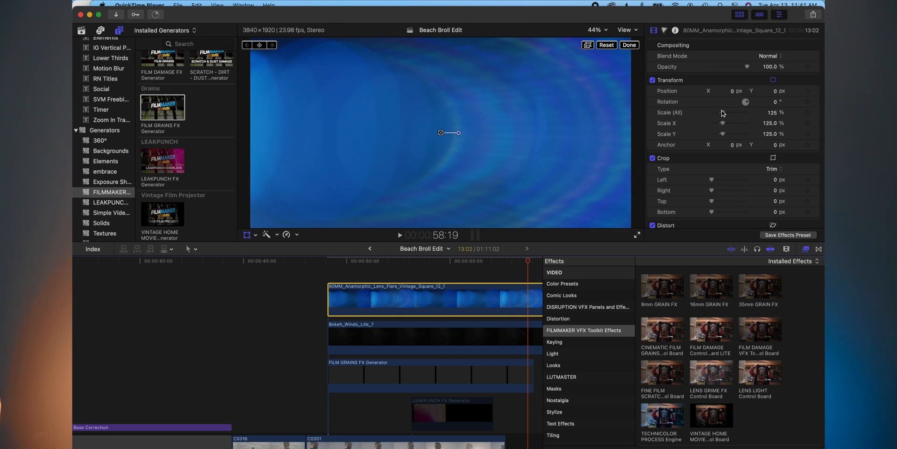
left_click(629, 45)
left_click(769, 62)
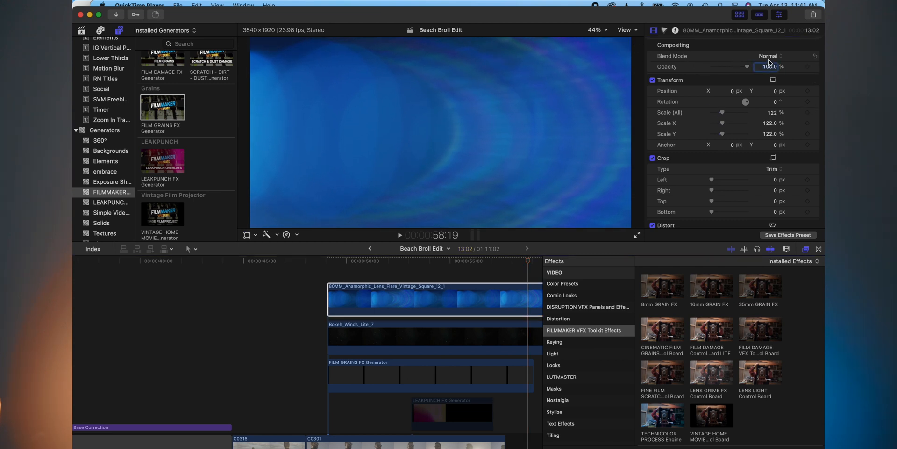
left_click(770, 56)
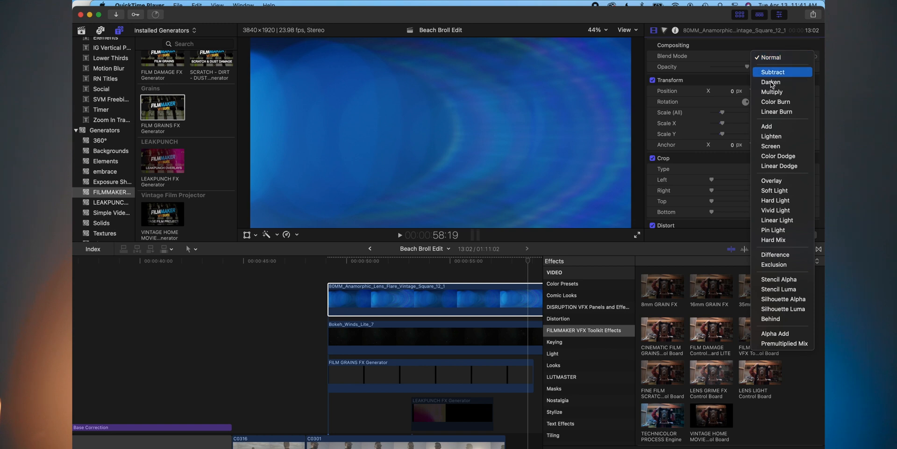
left_click(768, 126)
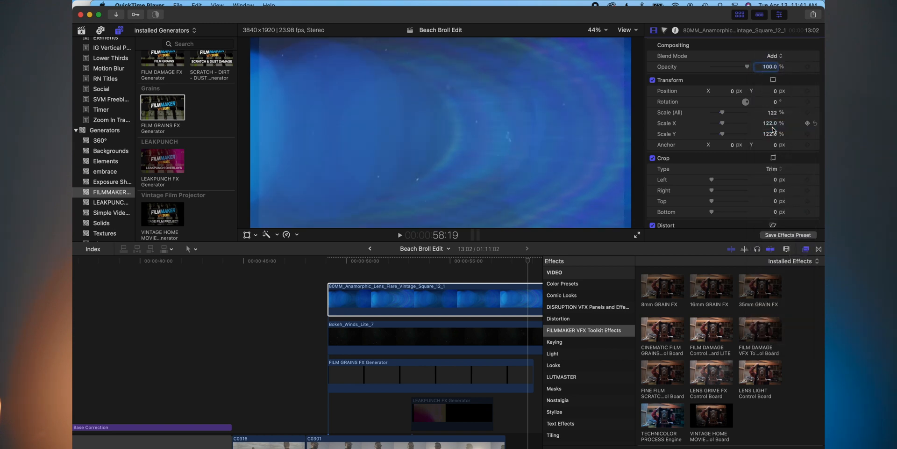
Lower the anamorphic lens flare overlay's opacity to 37.94% and play back the result, then view it full screen.
left_click(522, 286)
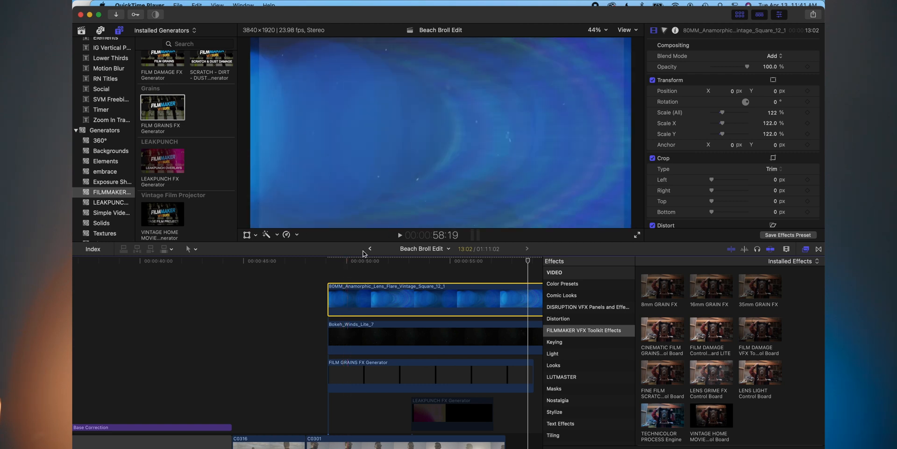
left_click(356, 265)
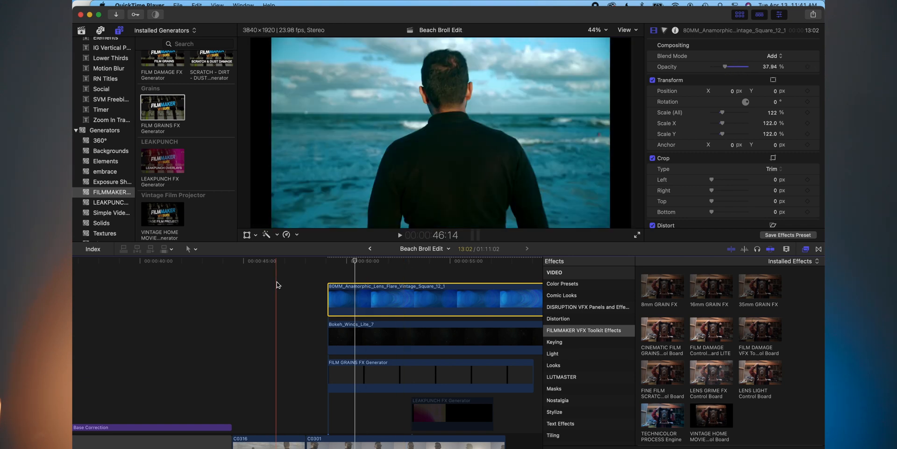
key("space")
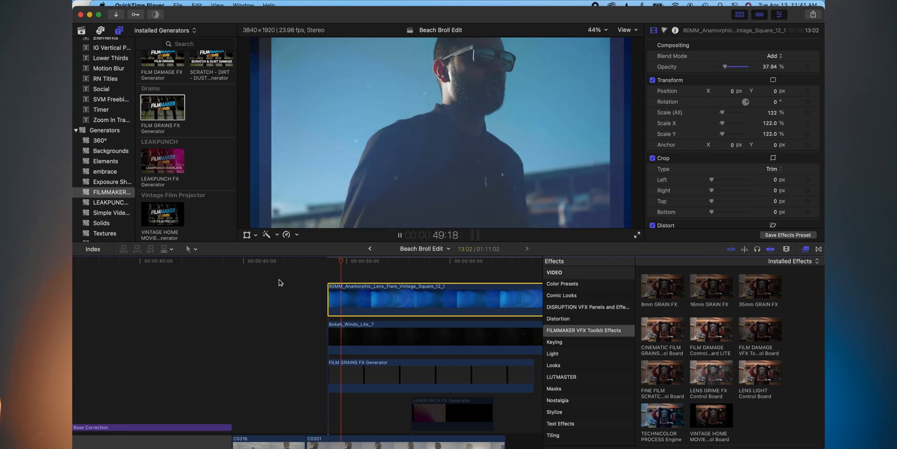
key("space")
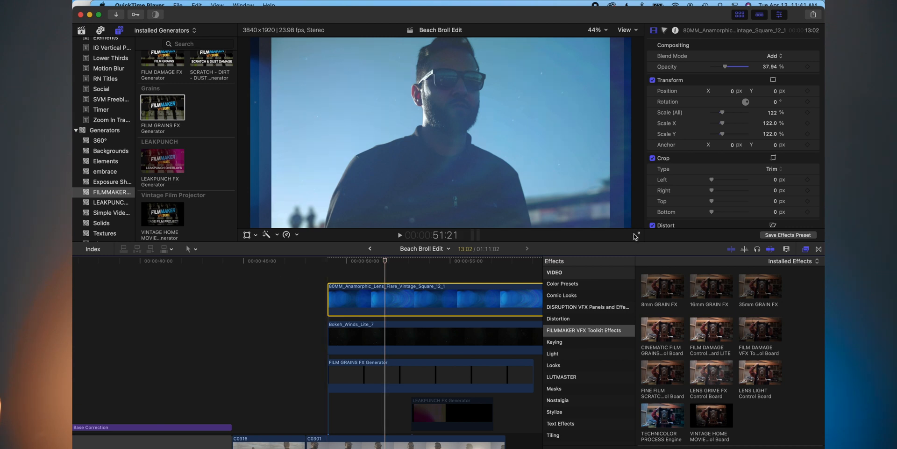
key("super+shift+f")
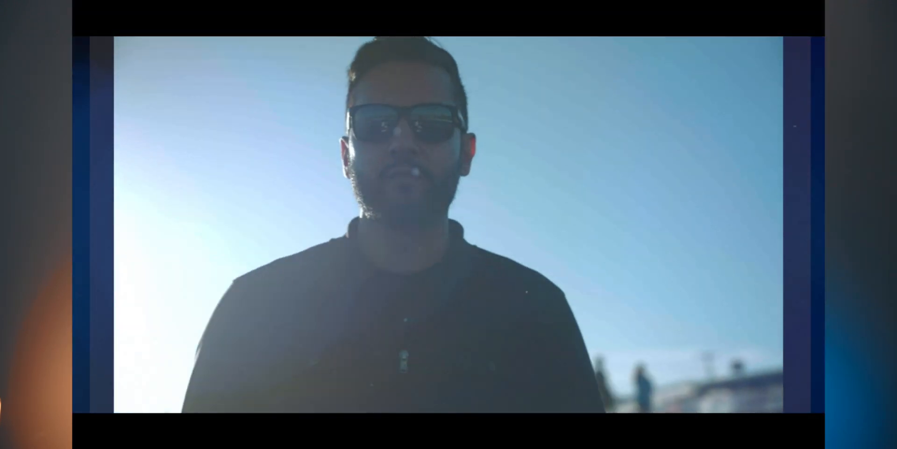